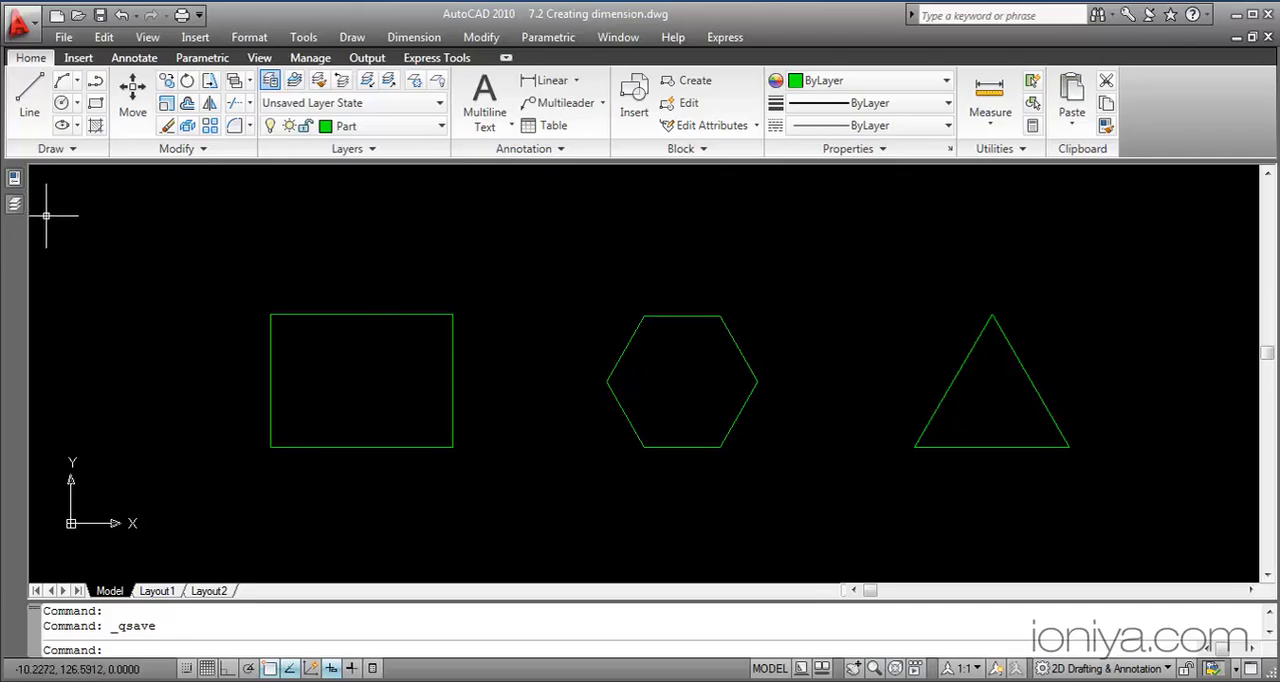
Create a layer named Dimension with index color 30 and make it the current layer
mouse_move(20, 210)
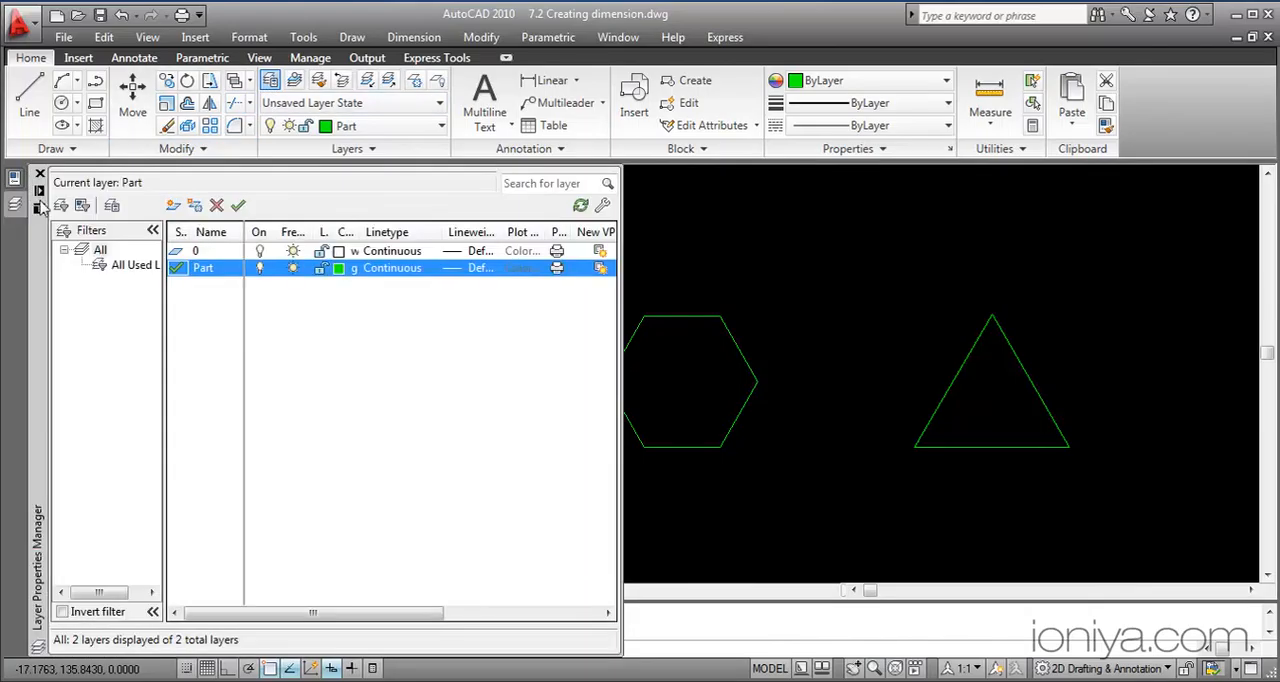
left_click(173, 205)
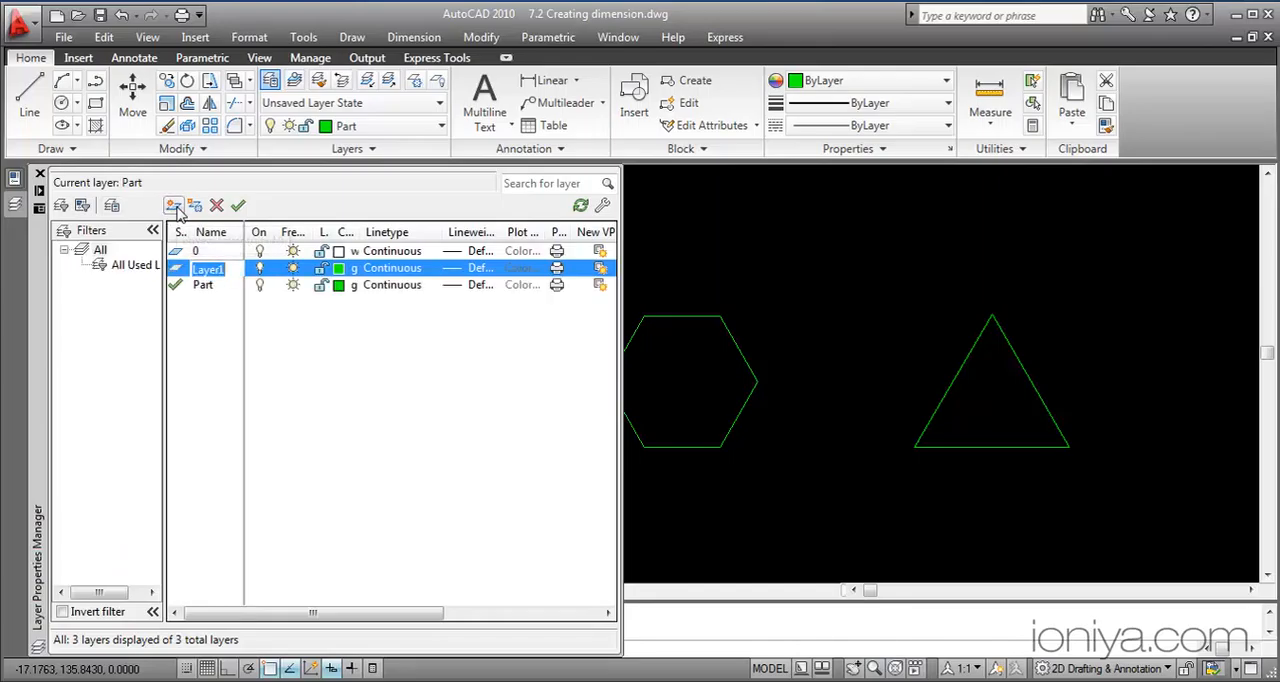
key("BackSpace")
type("Dimension")
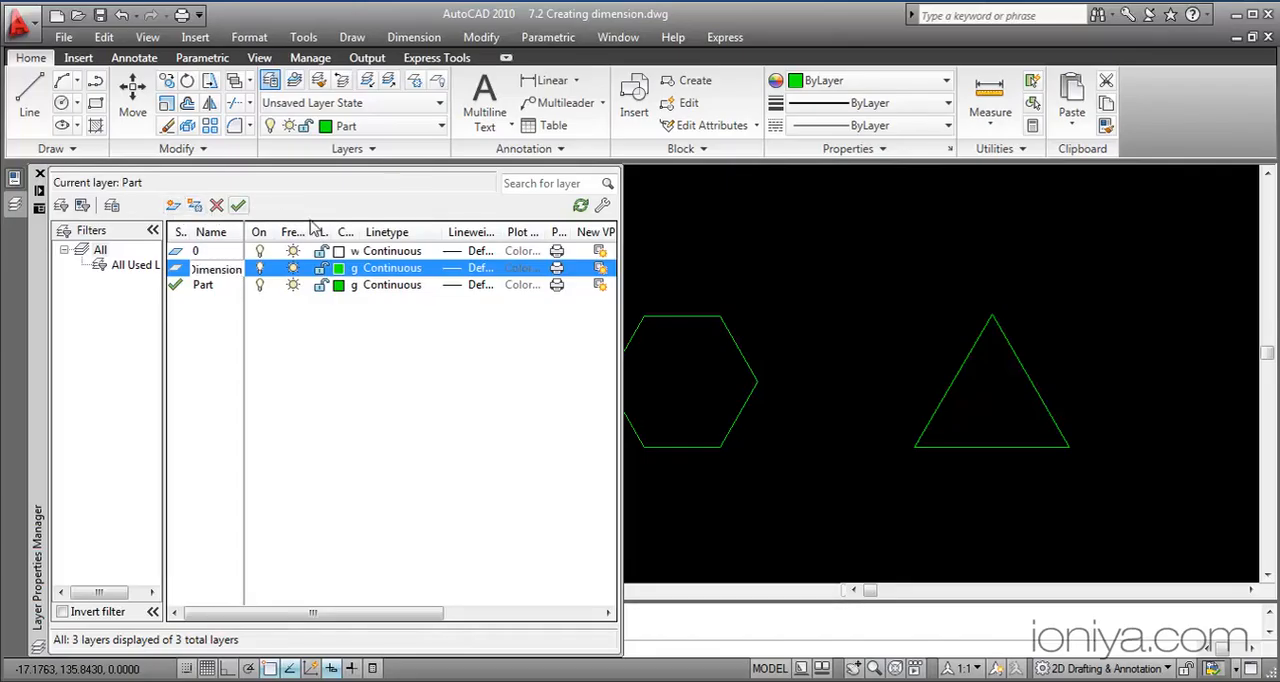
left_click(340, 269)
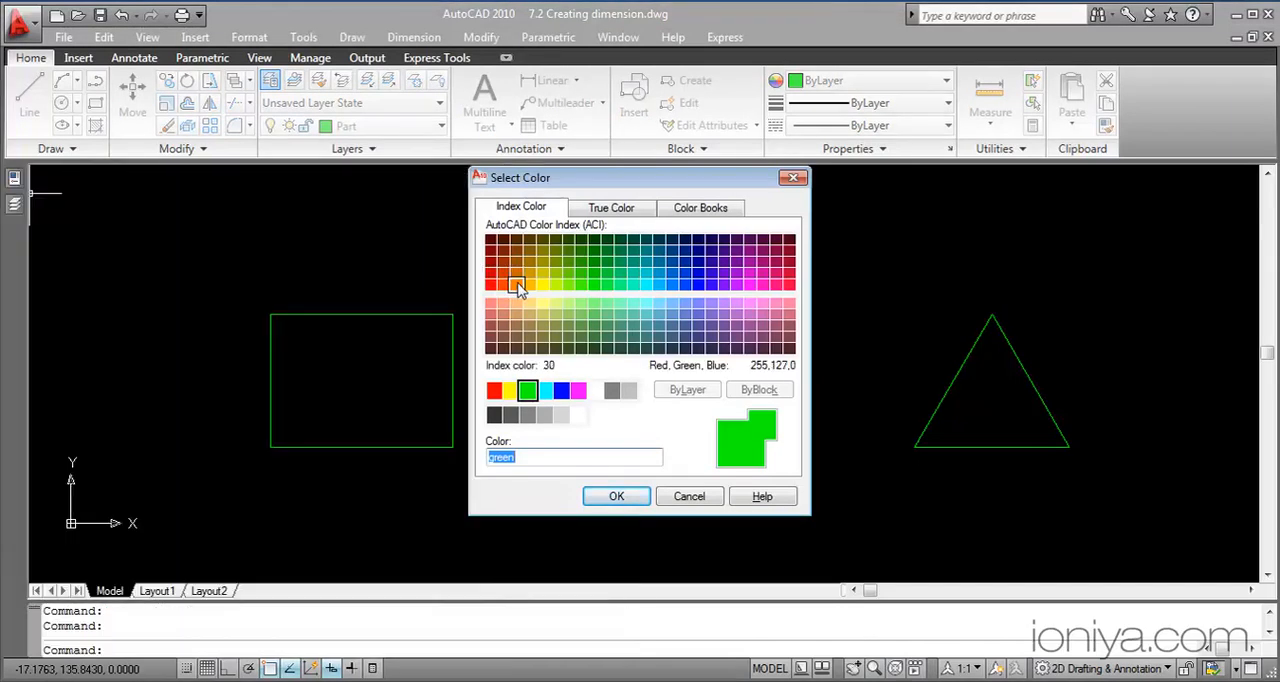
left_click(516, 285)
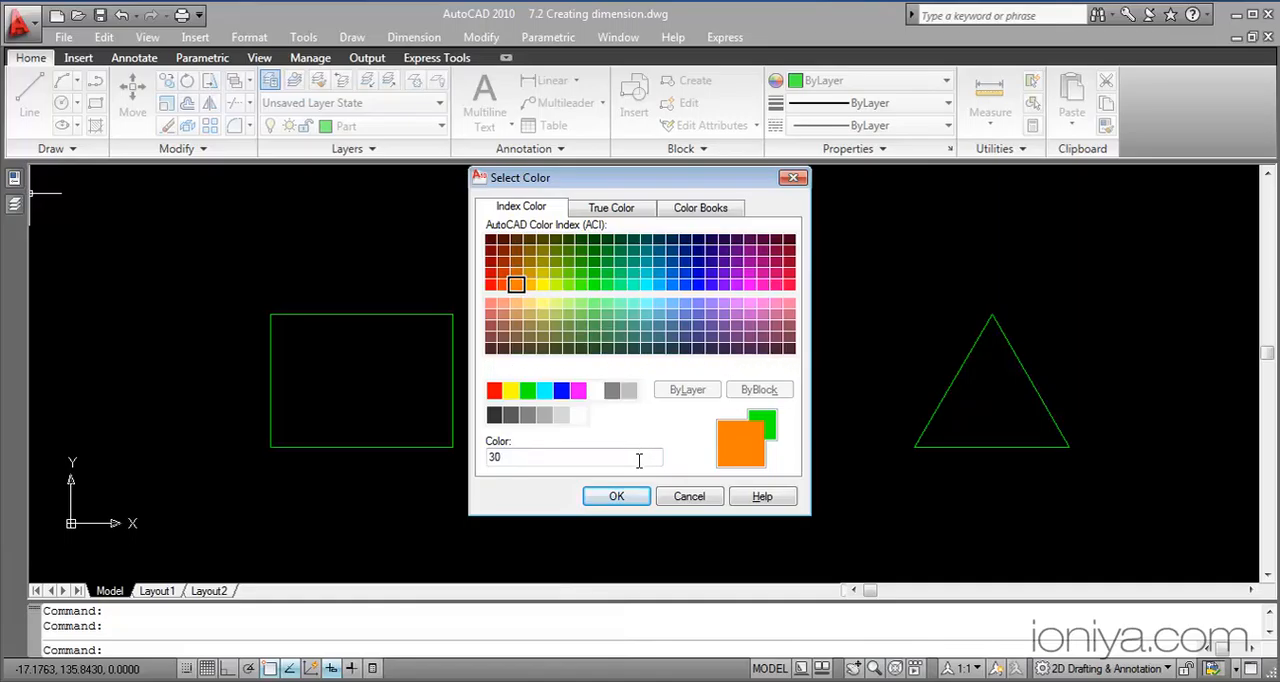
left_click(629, 496)
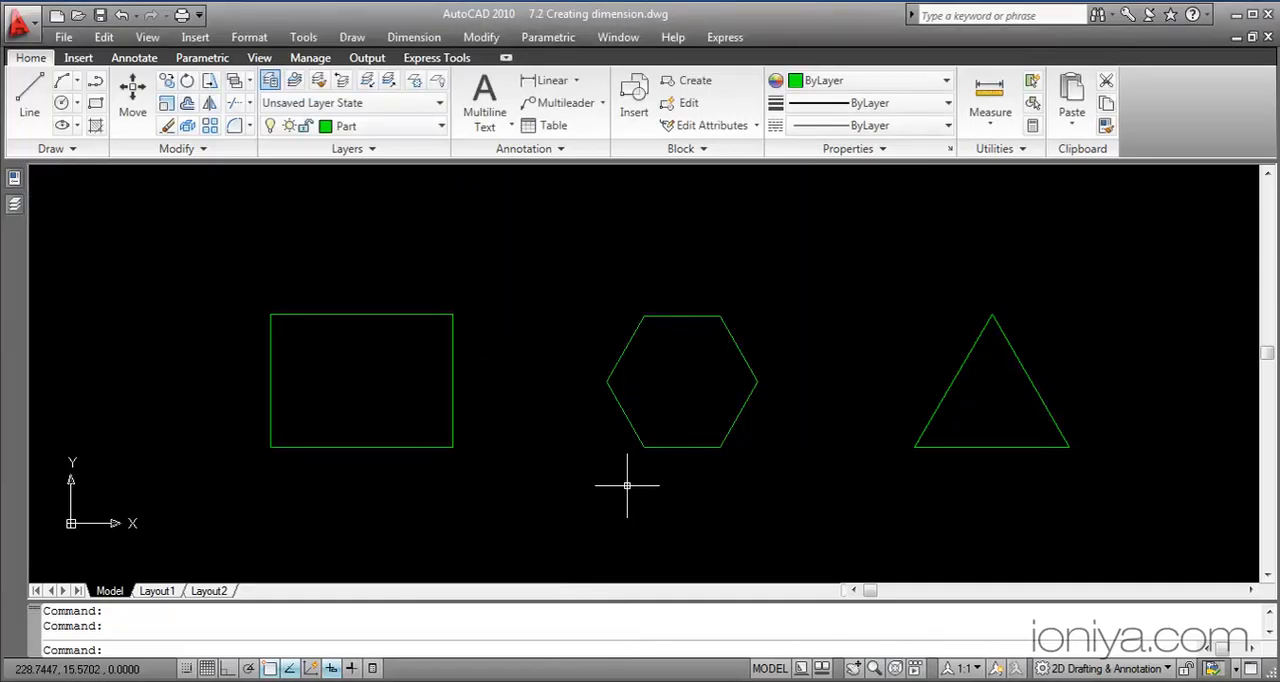
left_click(446, 125)
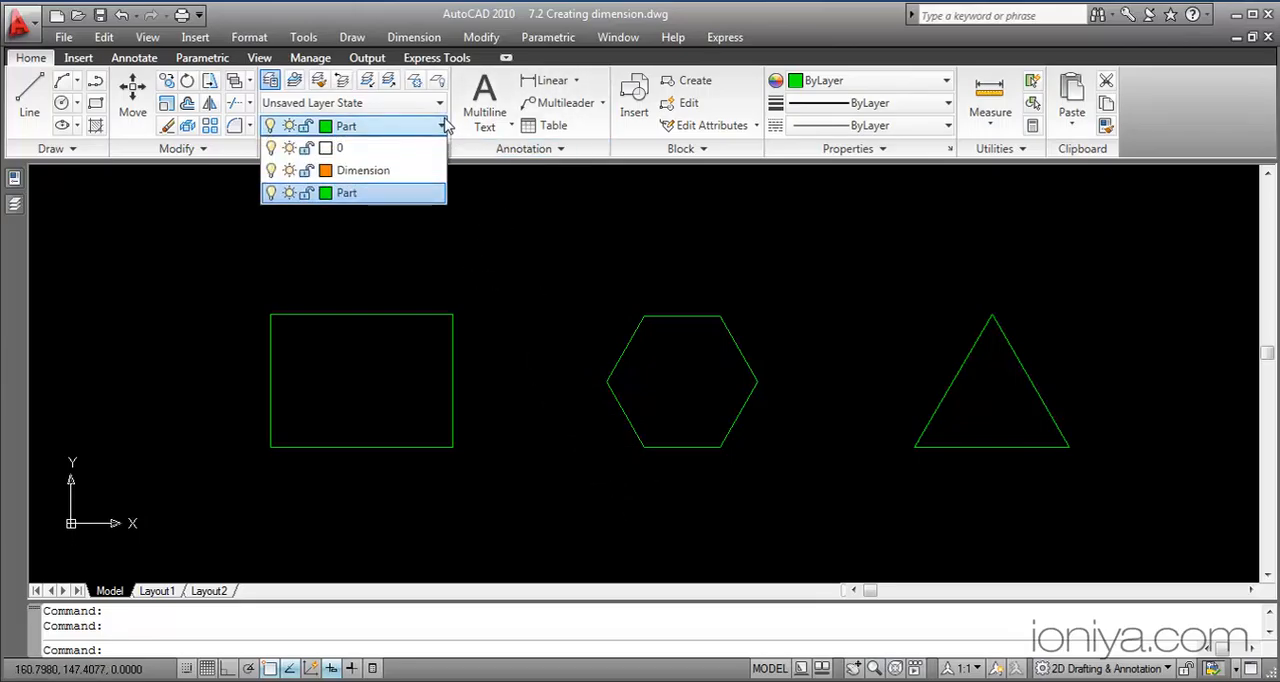
left_click(433, 173)
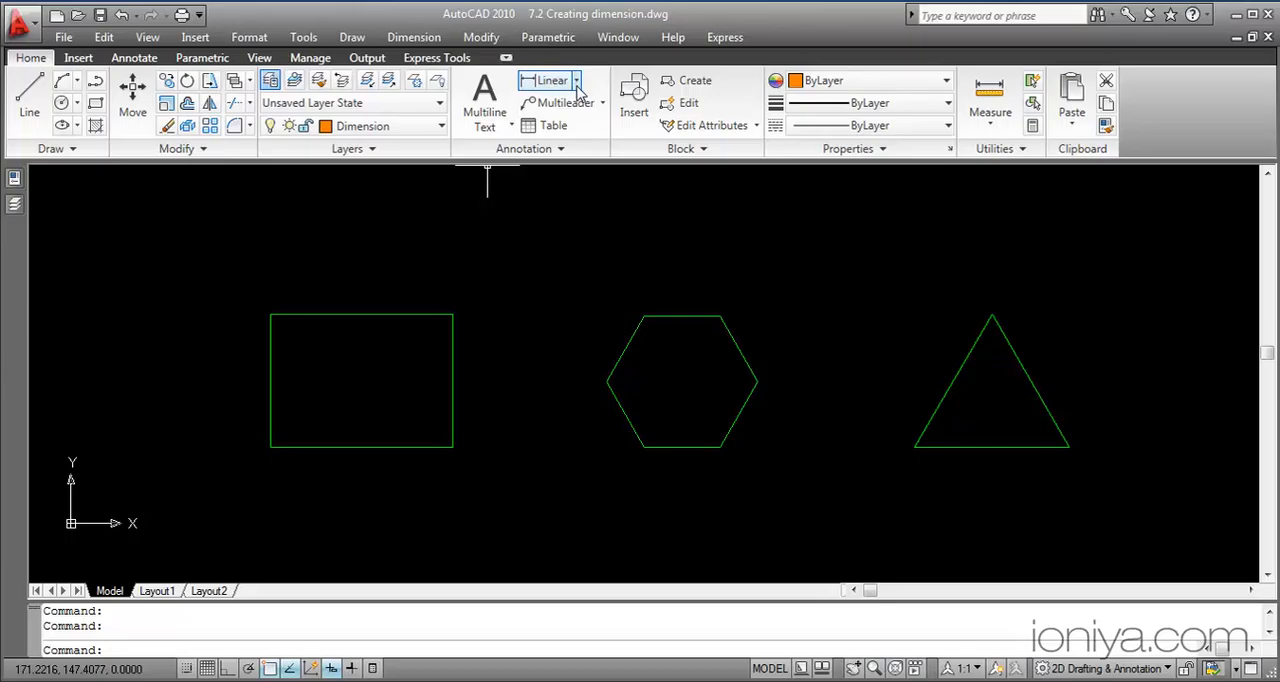
With object snap on, add a linear dimension across the rectangle's top edge, placed about 13 units above it
left_click(577, 83)
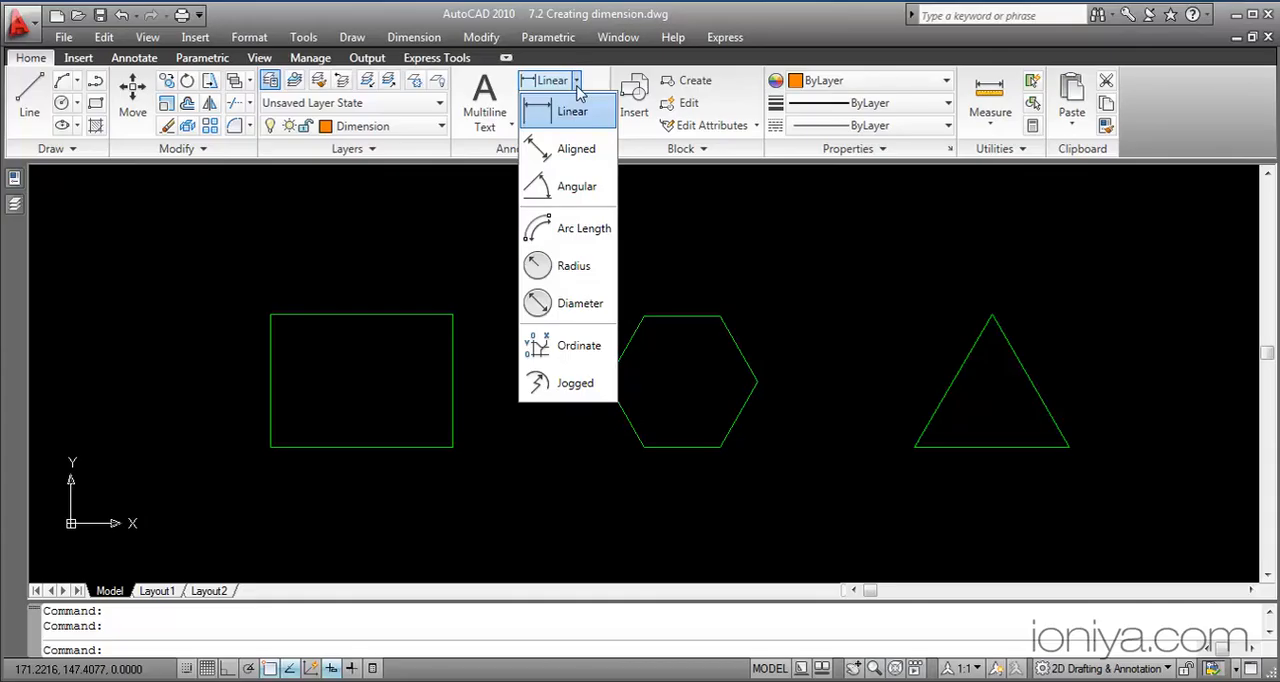
left_click(573, 113)
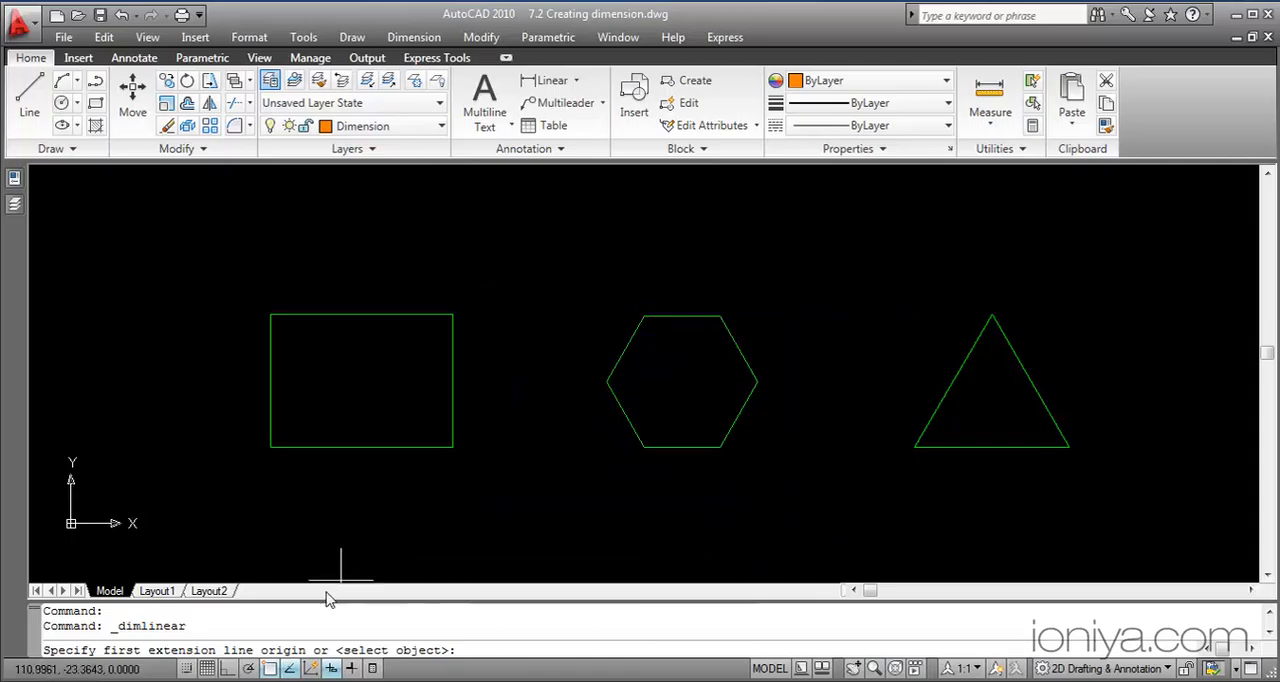
left_click(272, 668)
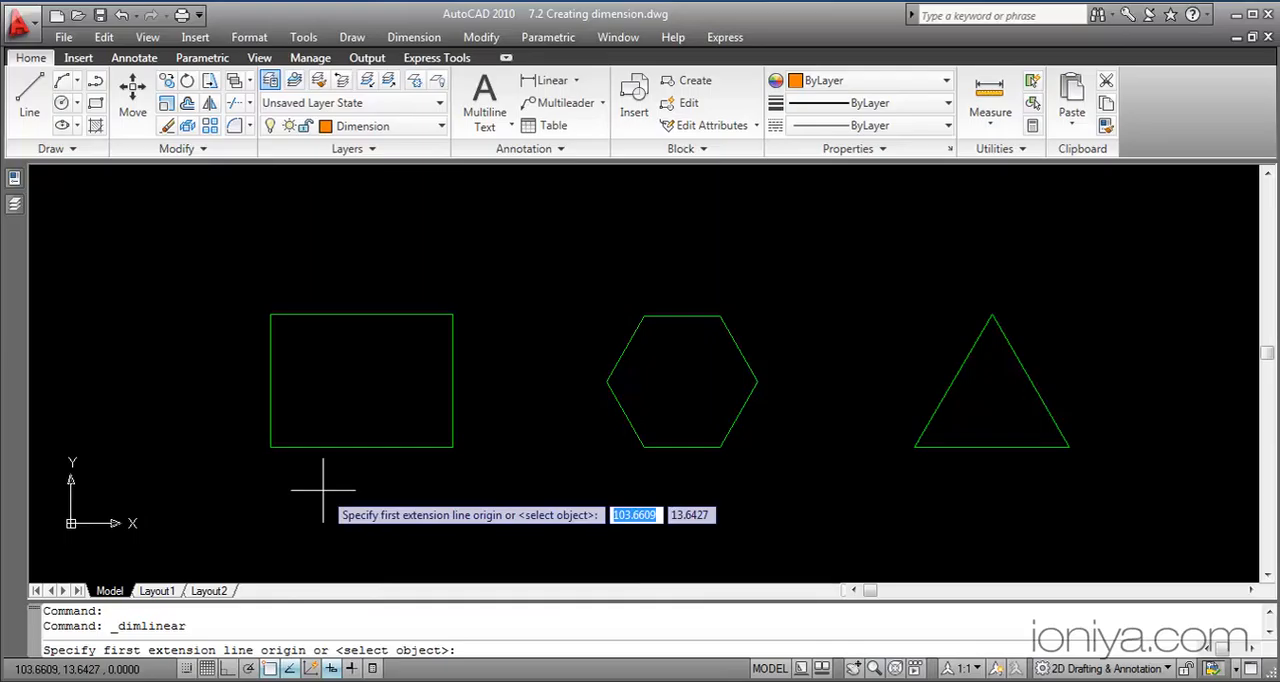
key("F3")
left_click(270, 315)
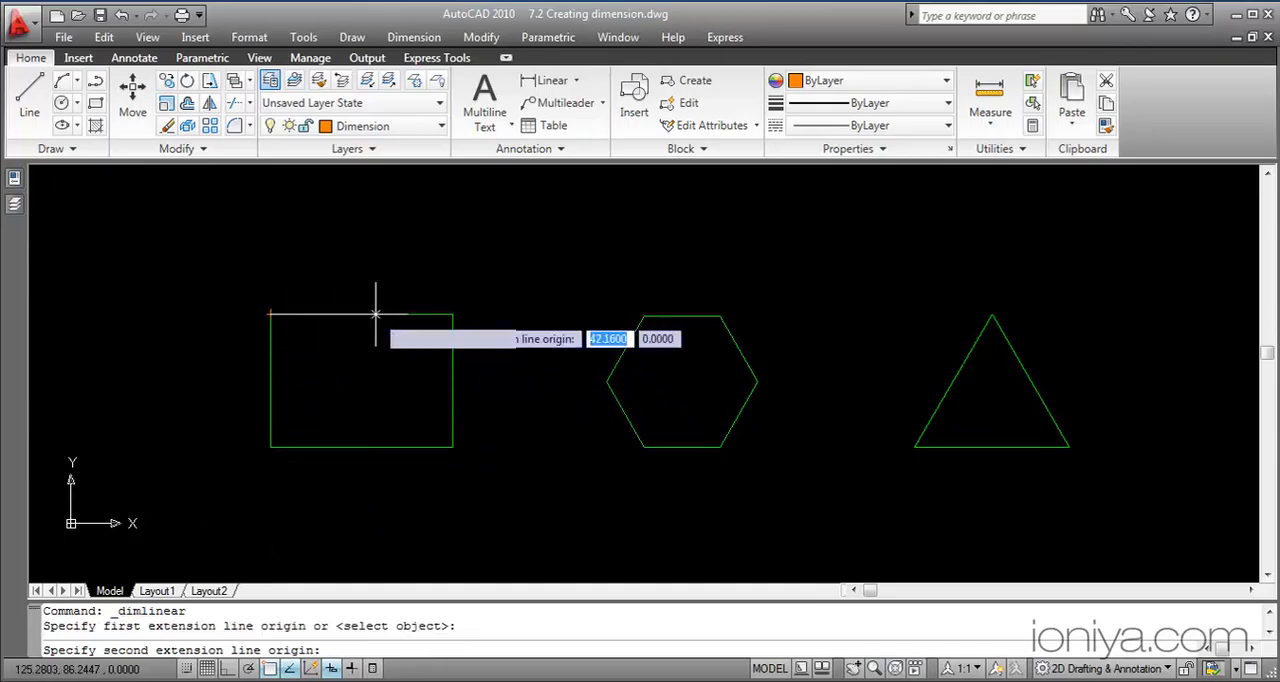
left_click(452, 315)
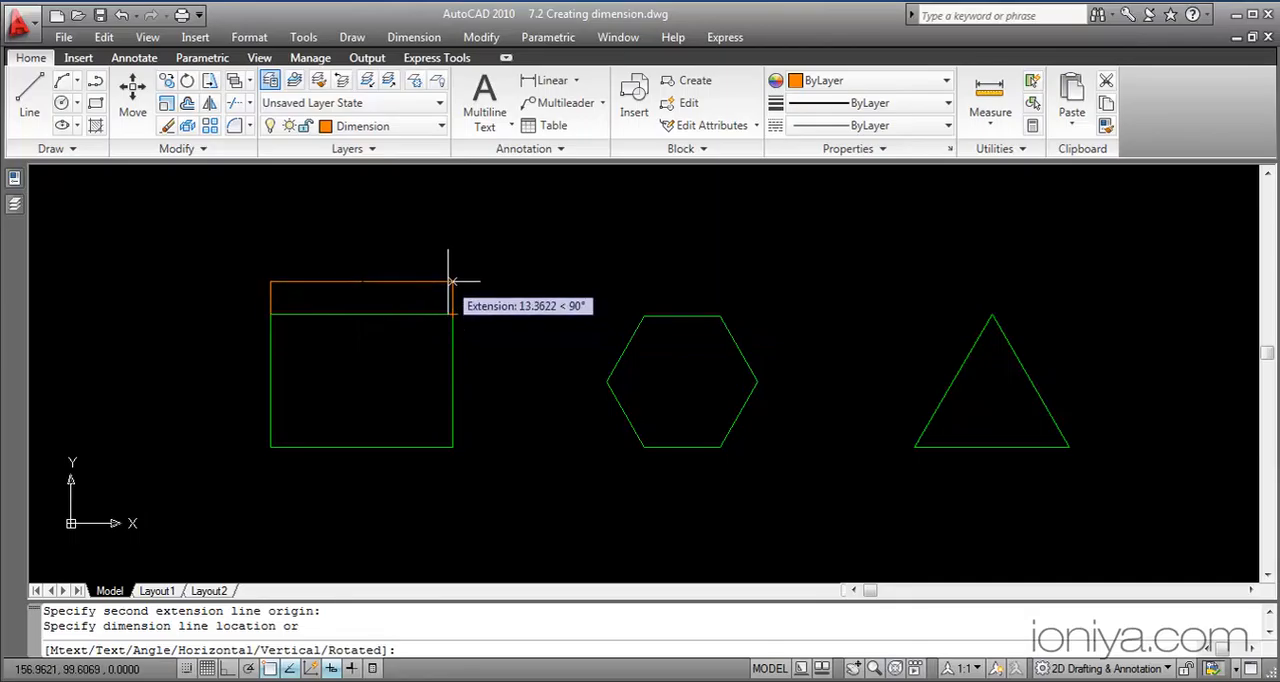
left_click(450, 282)
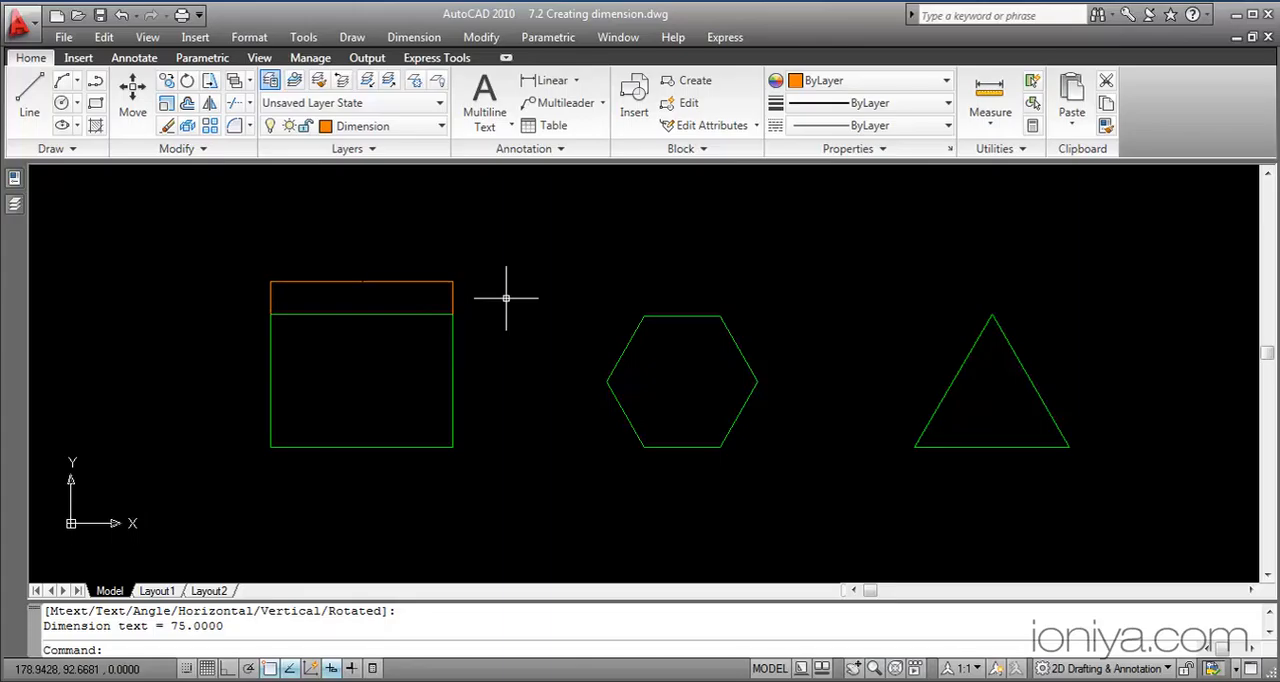
Modify the Standard dimension style to use an arrow size of 4.5
type("d")
key("Return")
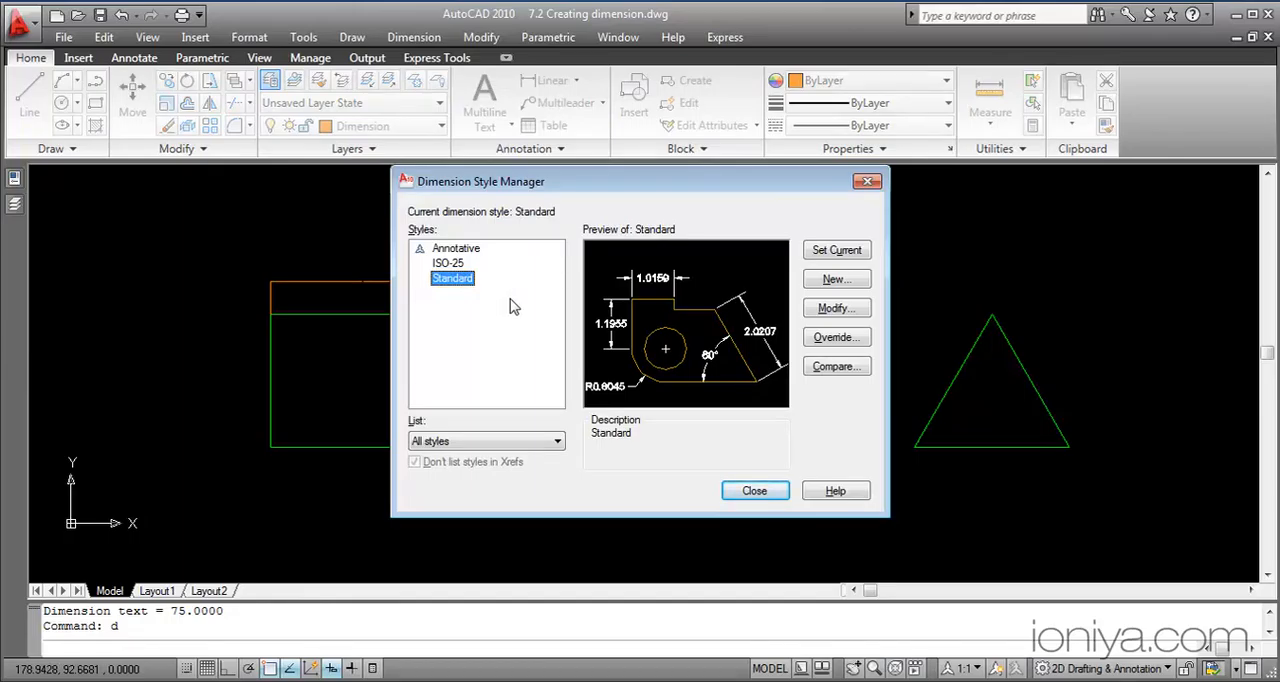
left_click(826, 309)
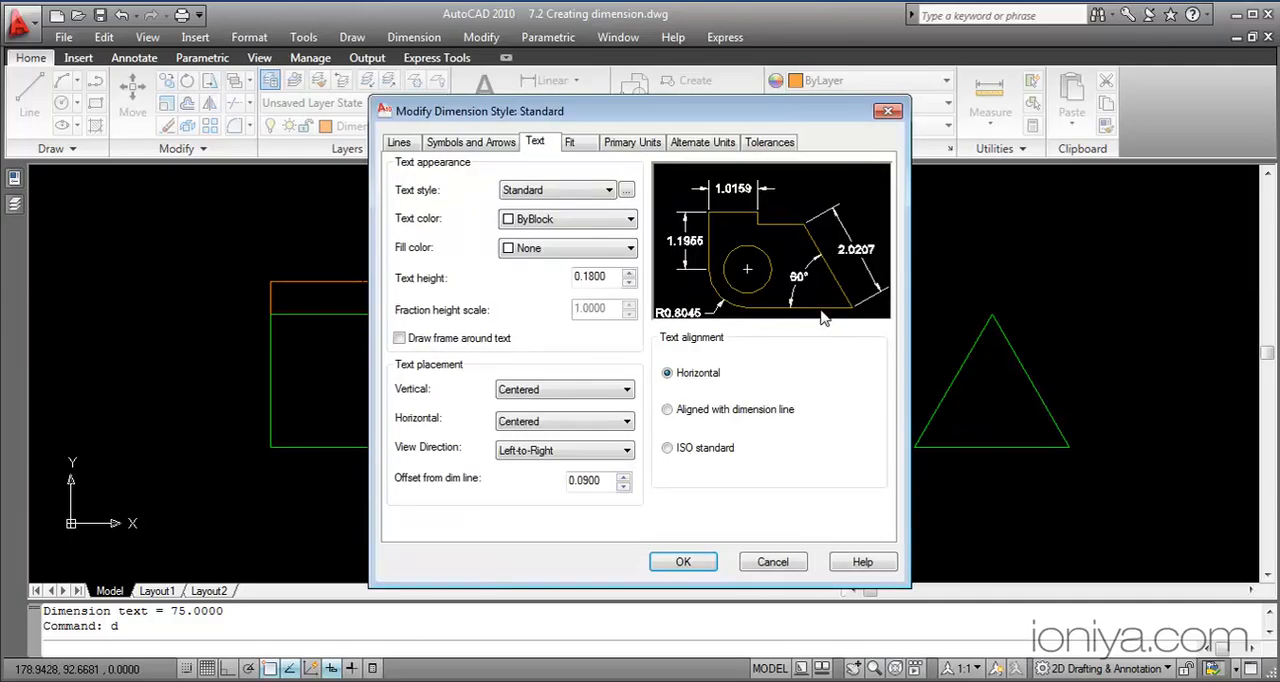
left_click(470, 143)
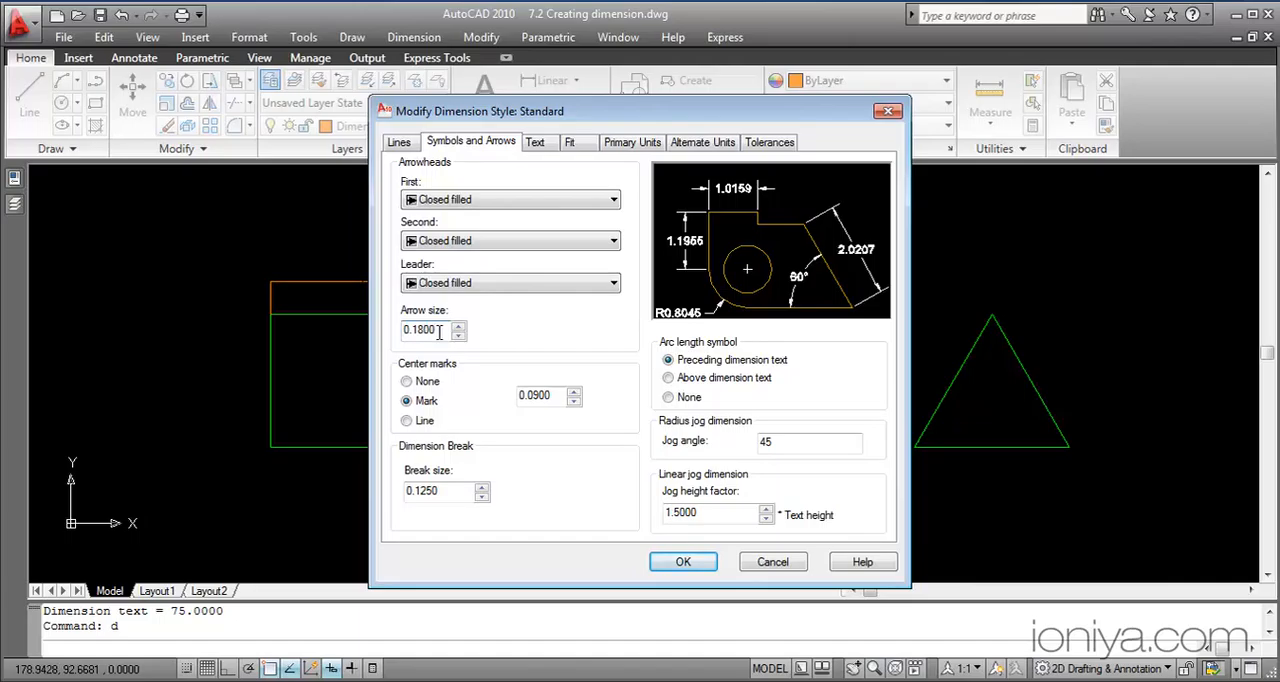
key("BackSpace")
key("BackSpace")
key("BackSpace")
key("BackSpace")
key("BackSpace")
key("BackSpace")
type("4.5")
Set the Standard dimension style's text height to 4.5, then apply the style changes and close the style manager
left_click(545, 148)
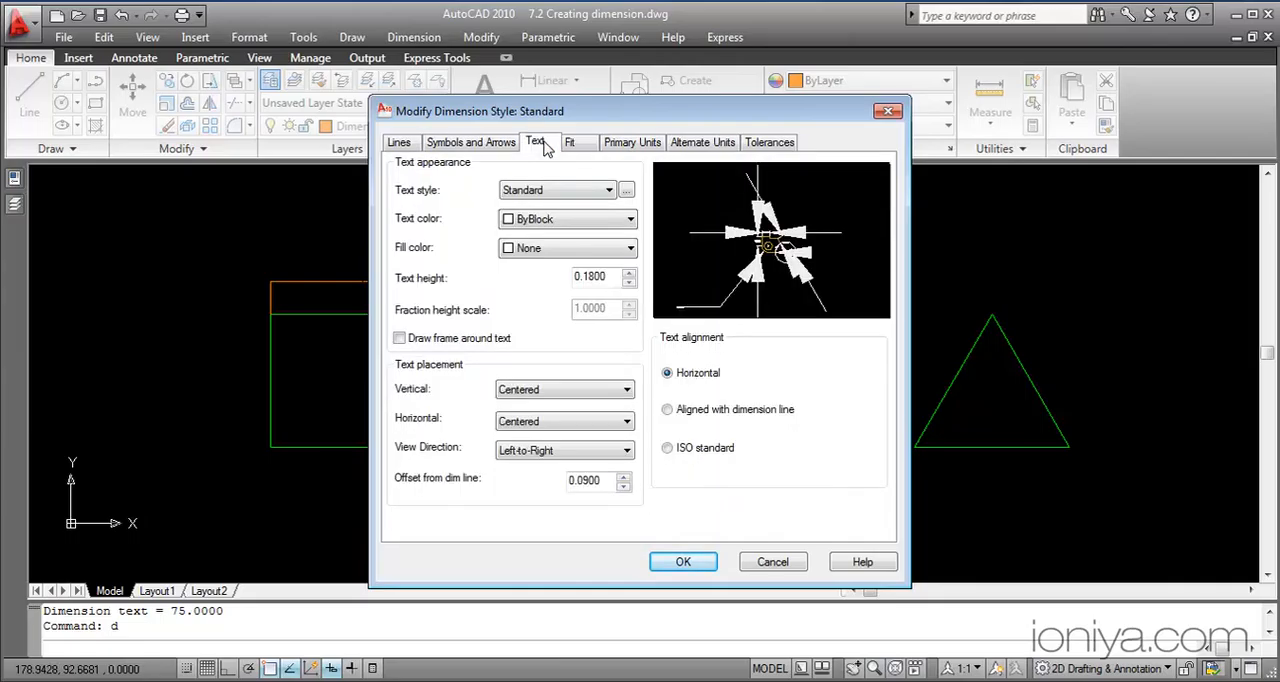
left_click(612, 280)
key("BackSpace")
key("BackSpace")
key("BackSpace")
key("BackSpace")
key("BackSpace")
key("BackSpace")
type("4.5")
left_click(683, 561)
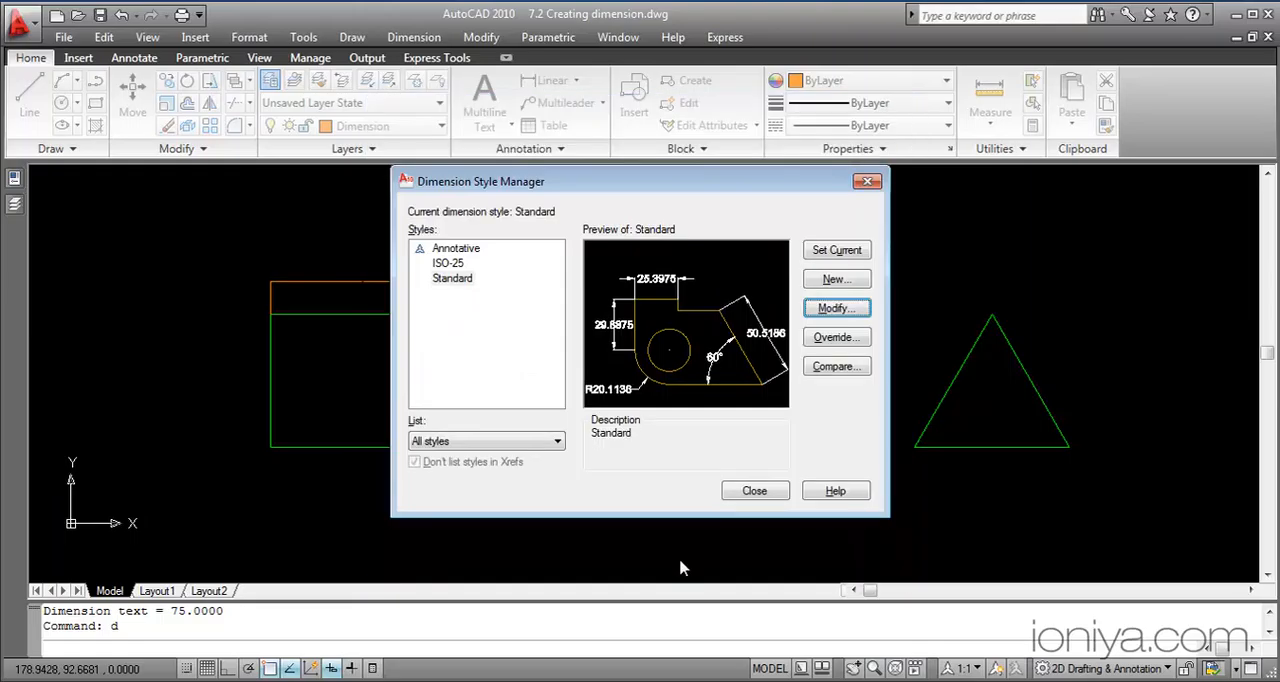
left_click(755, 491)
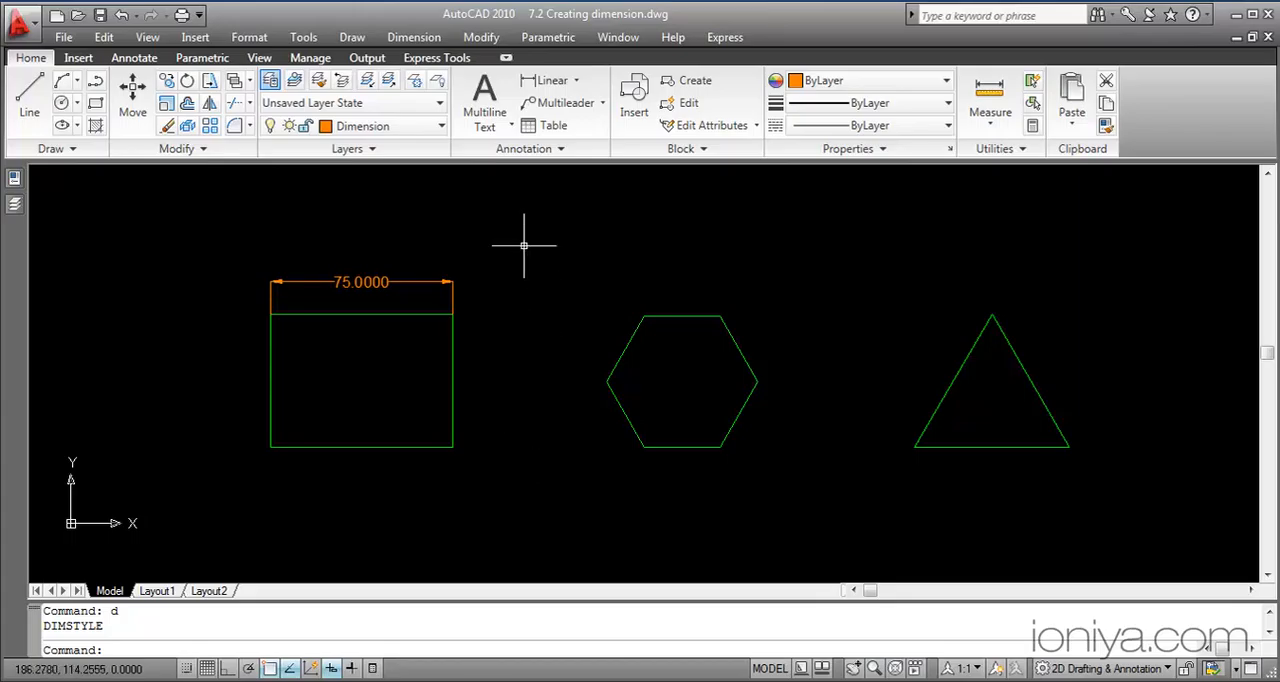
Try to add a vertical linear dimension to the rectangle's right edge, starting from the lower end of the width dimension's extension line
left_click(550, 88)
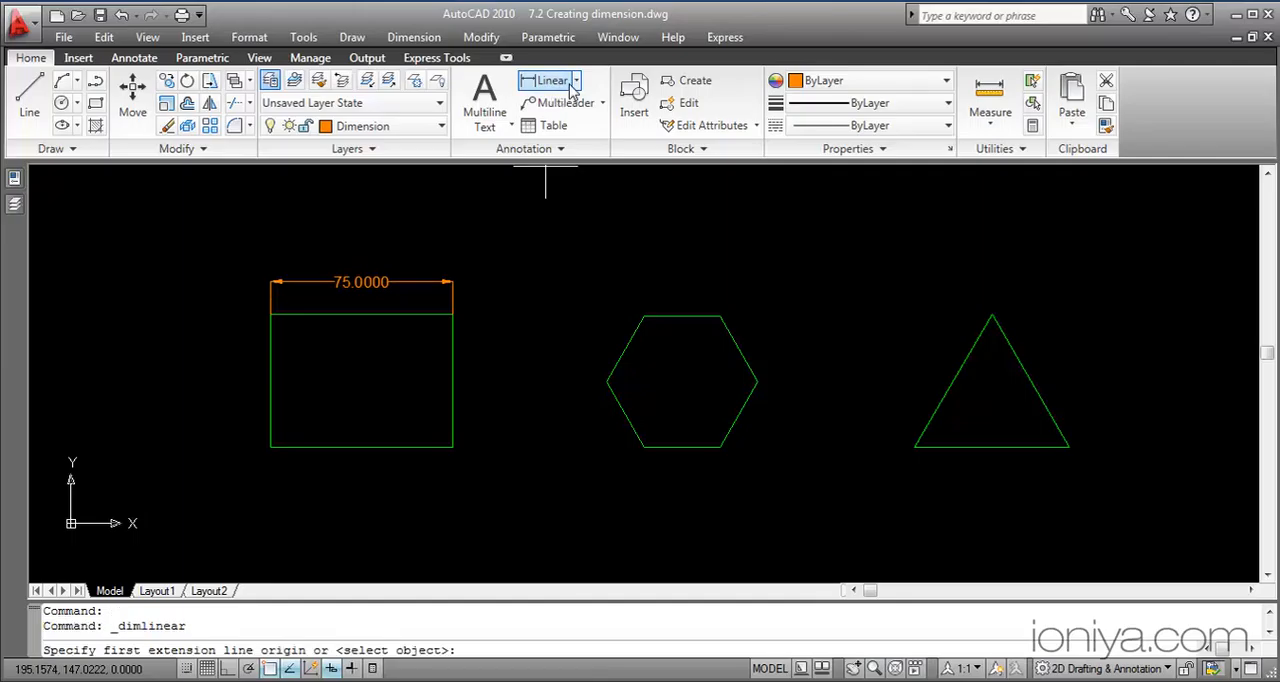
left_click(452, 313)
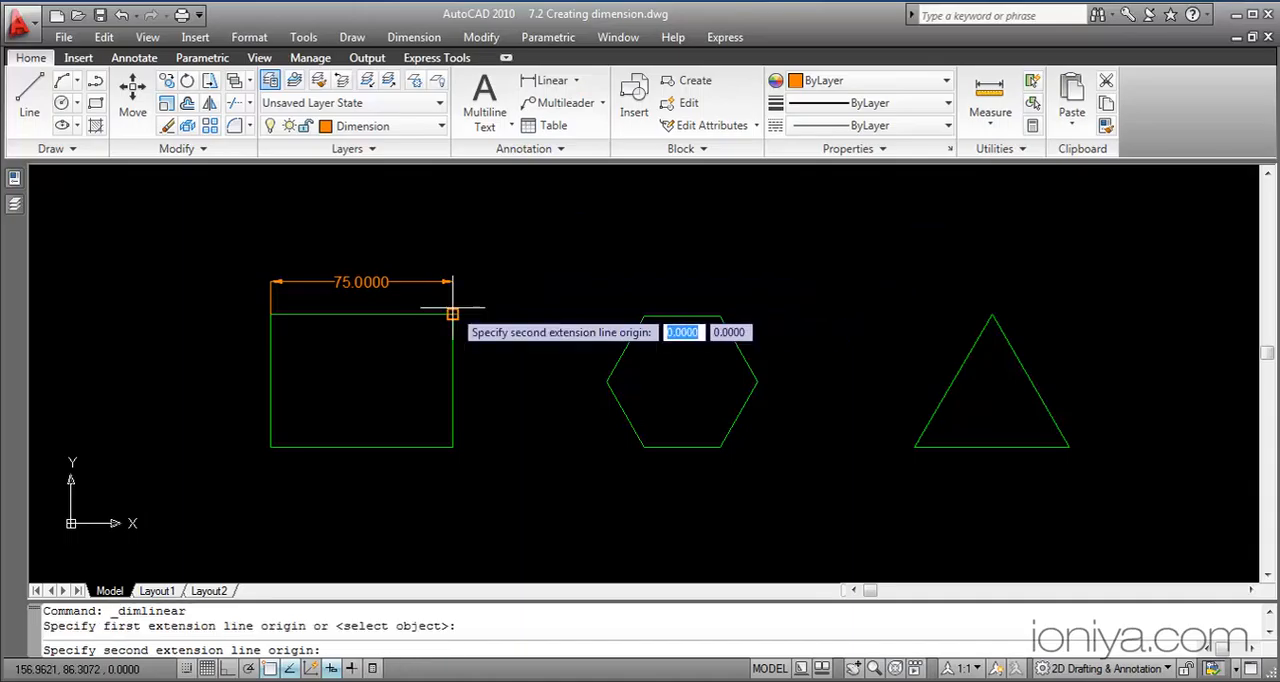
left_click(492, 438)
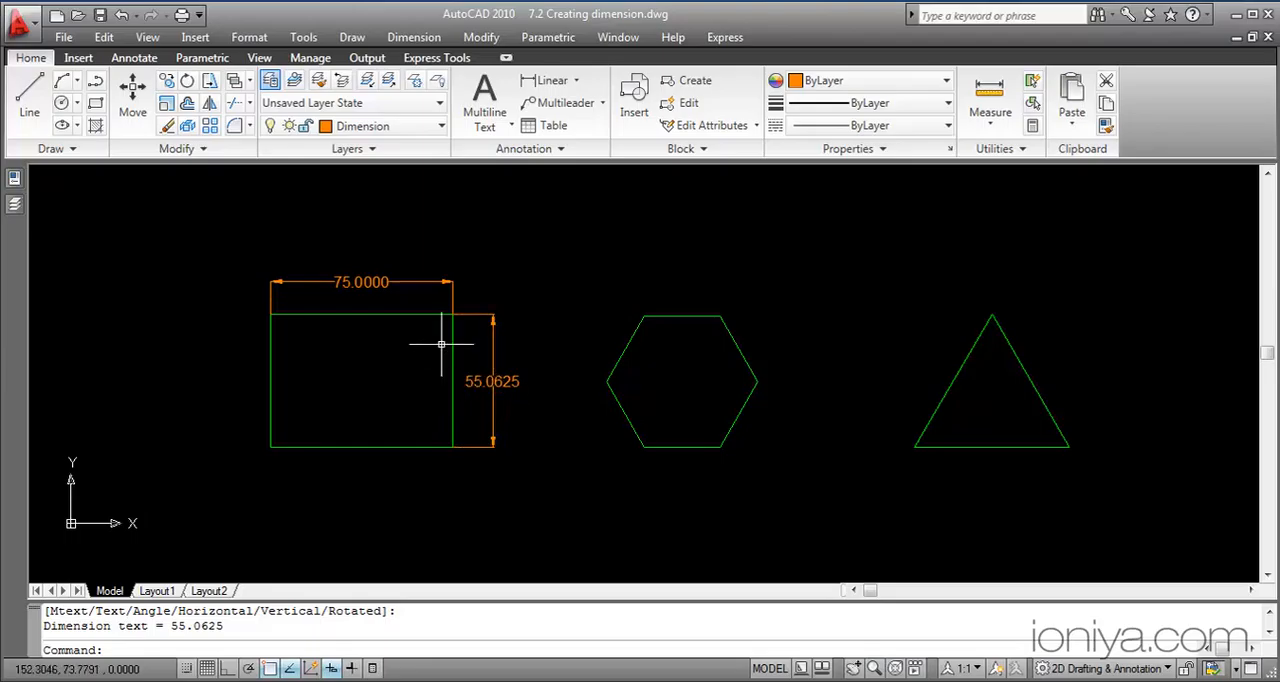
Inspect the rectangle's upper-right corner closely and delete the vertical dimension whose origin misses it
scroll(449, 316, "up", 10)
scroll(452, 318, "up", 5)
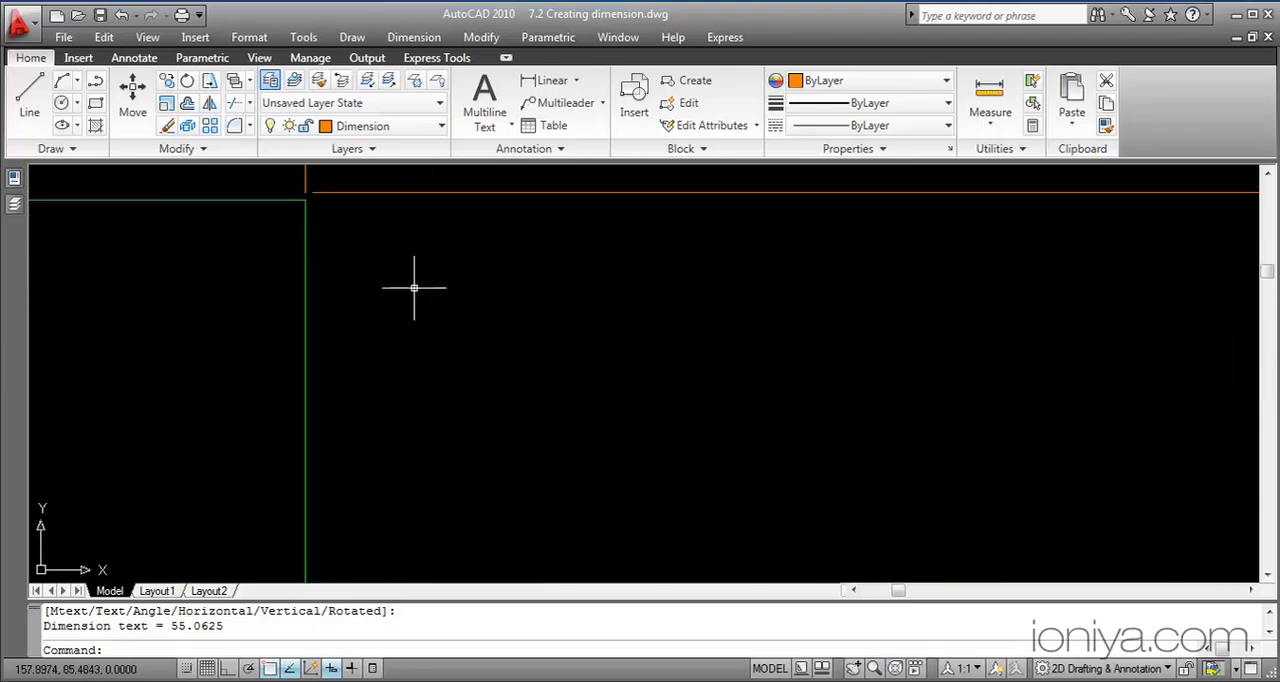
middle_click_drag(387, 277, 474, 413)
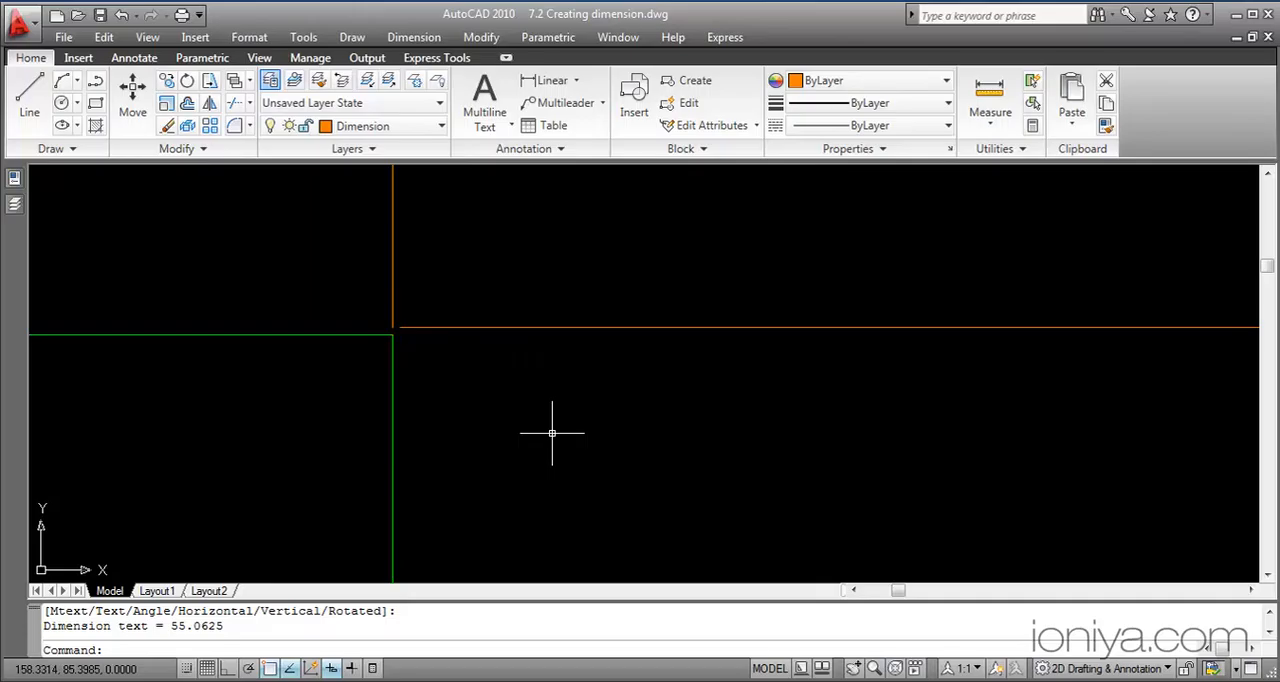
left_click(632, 327)
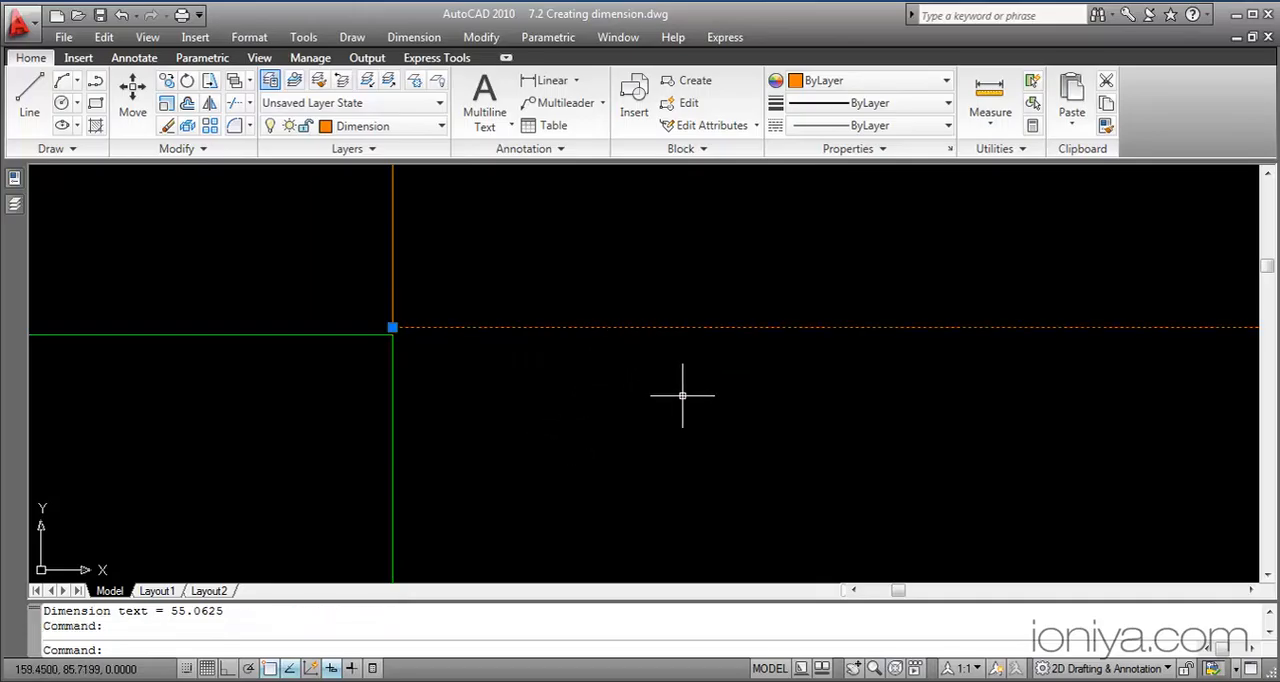
key("Delete")
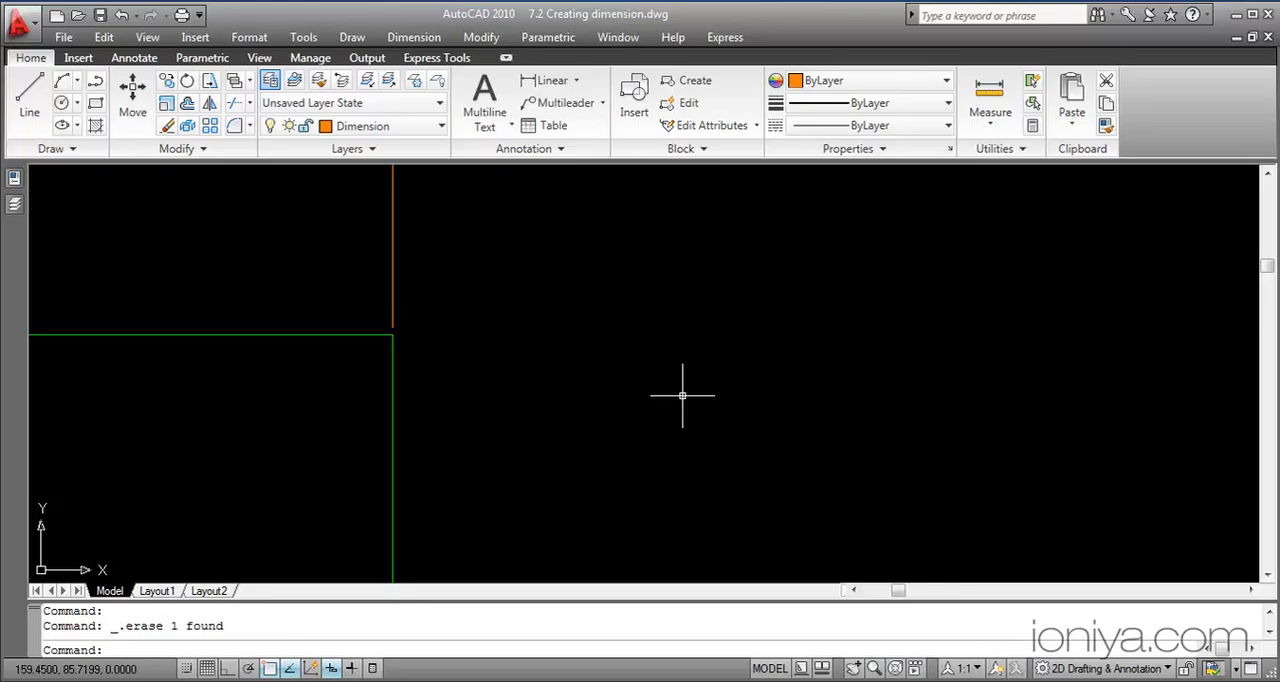
Add a vertical linear dimension between the exact endpoints of the rectangle's right edge, placed about 17 units outside it
left_click(550, 80)
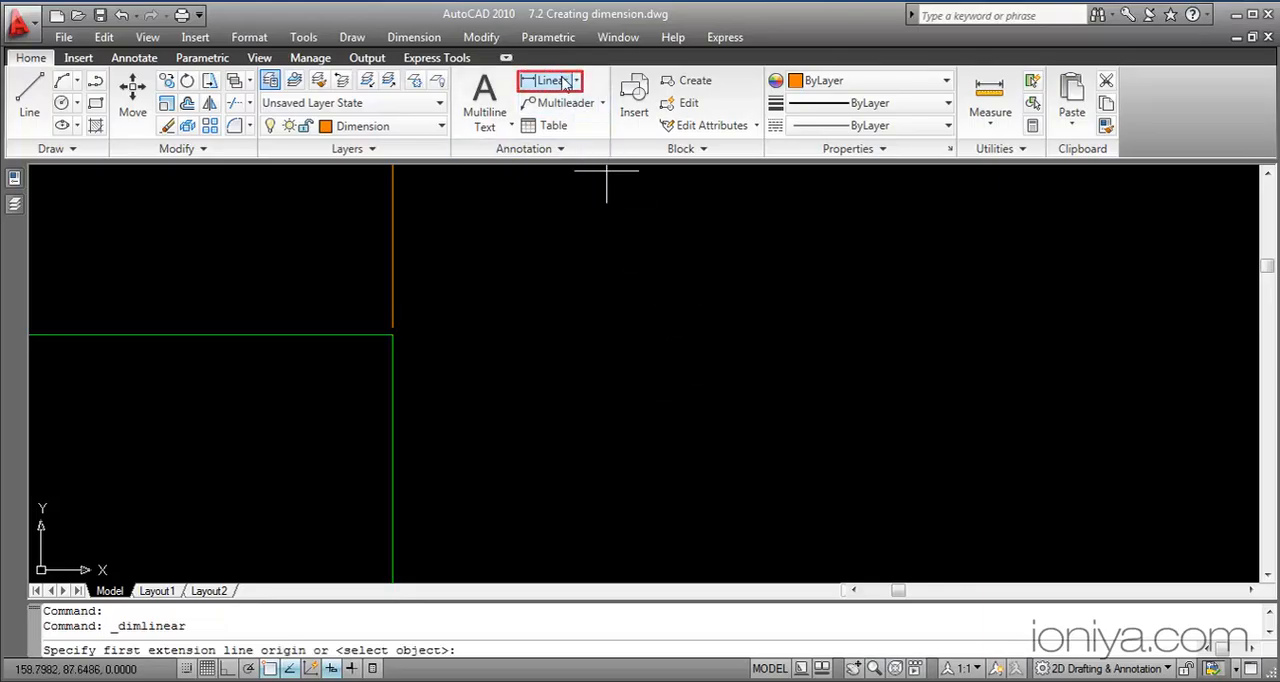
left_click(392, 335)
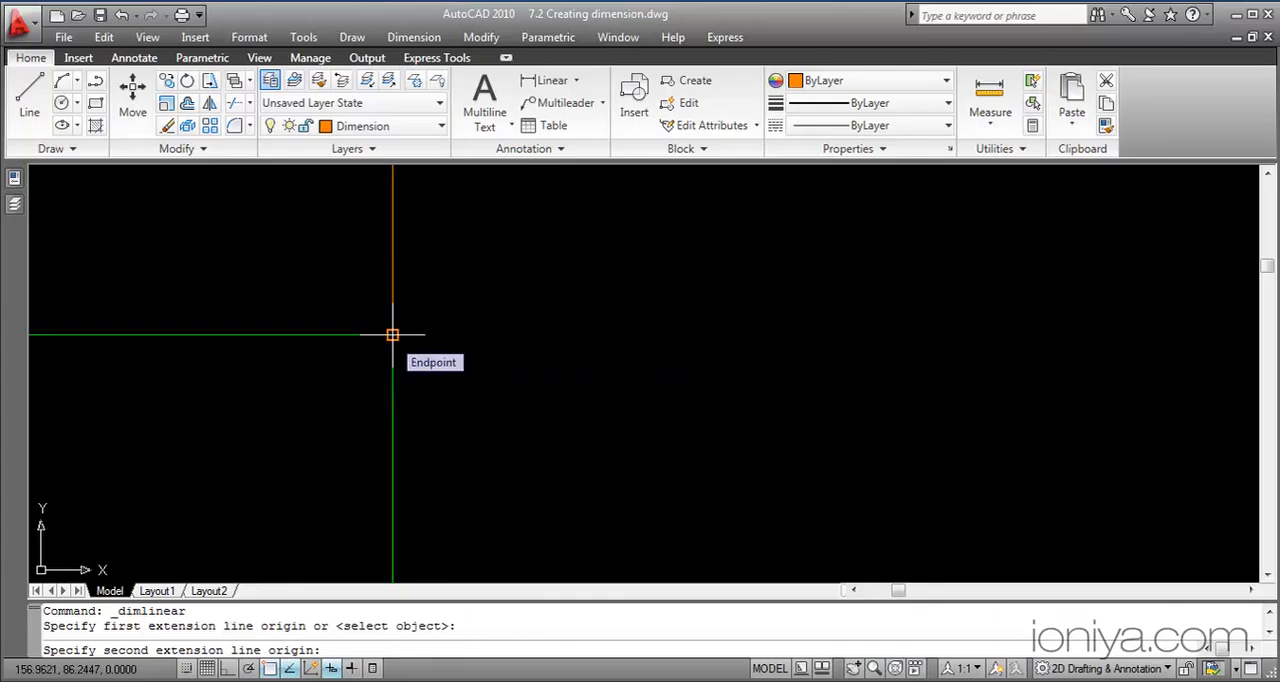
scroll(394, 342, "down", 4)
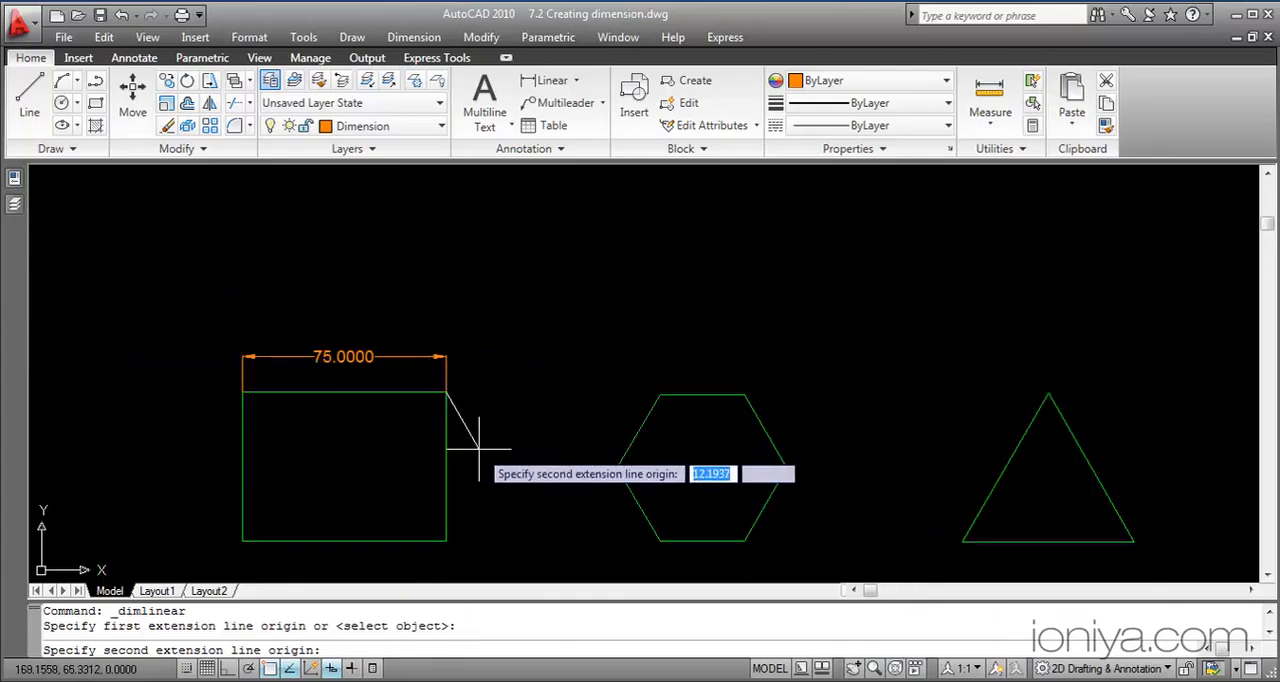
scroll(479, 449, "down", 4)
mouse_move(483, 457)
middle_mouse_down()
mouse_move(464, 425)
mouse_move(462, 364)
middle_mouse_up()
scroll(464, 426, "up", 3)
left_click(428, 432)
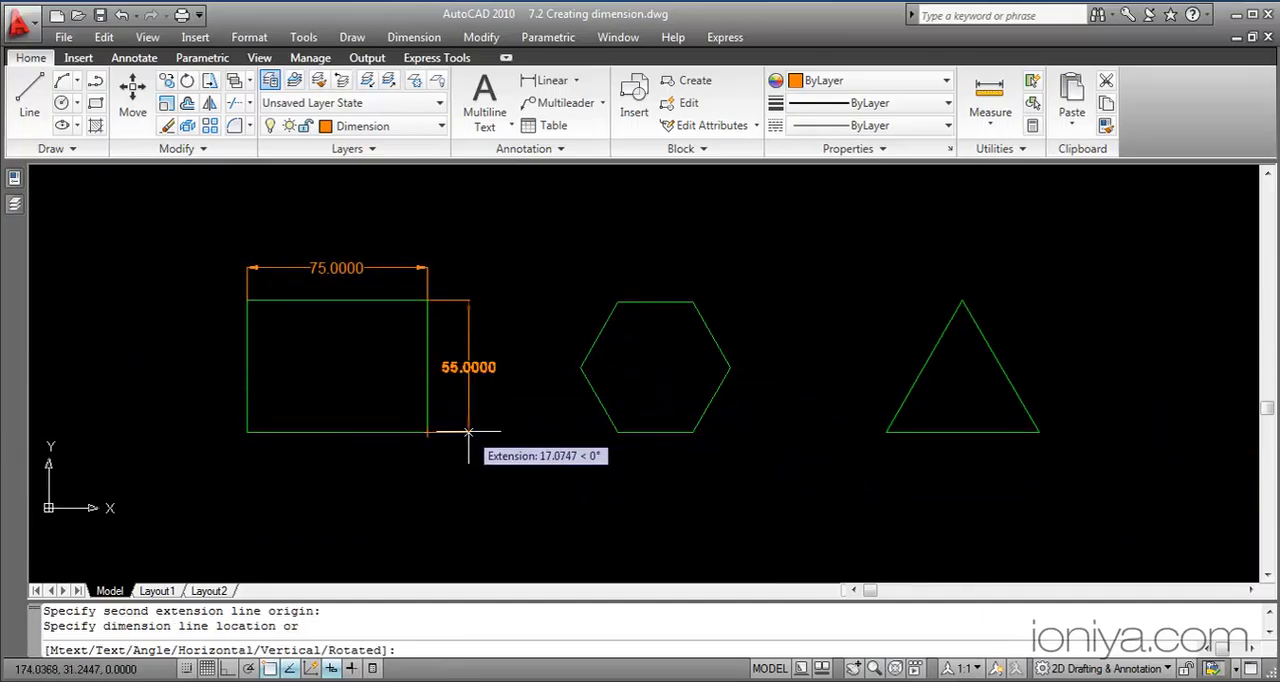
left_click(468, 432)
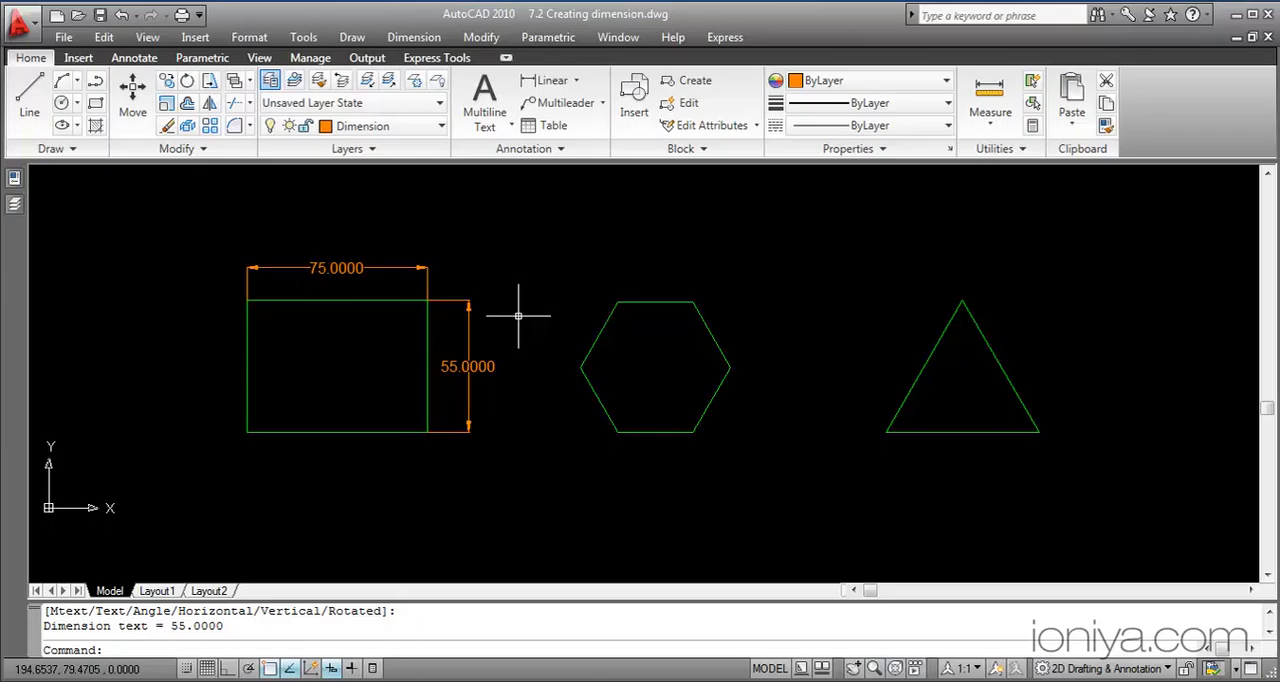
left_click(436, 130)
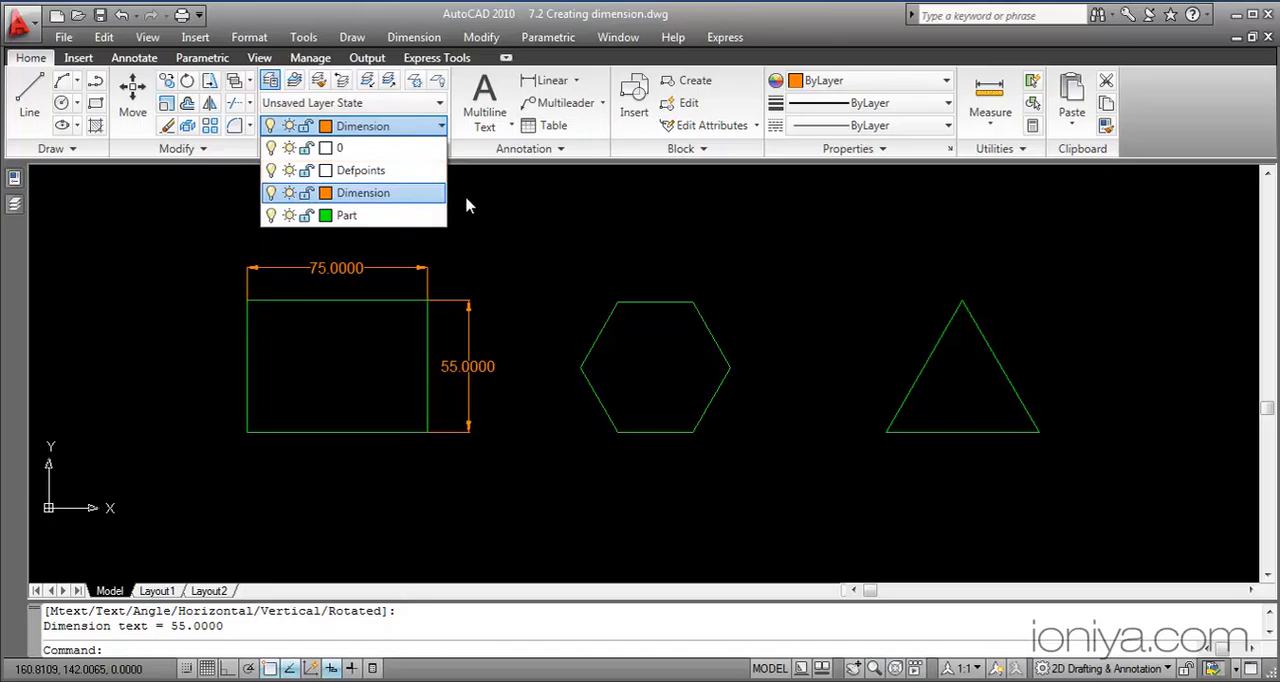
left_click(465, 195)
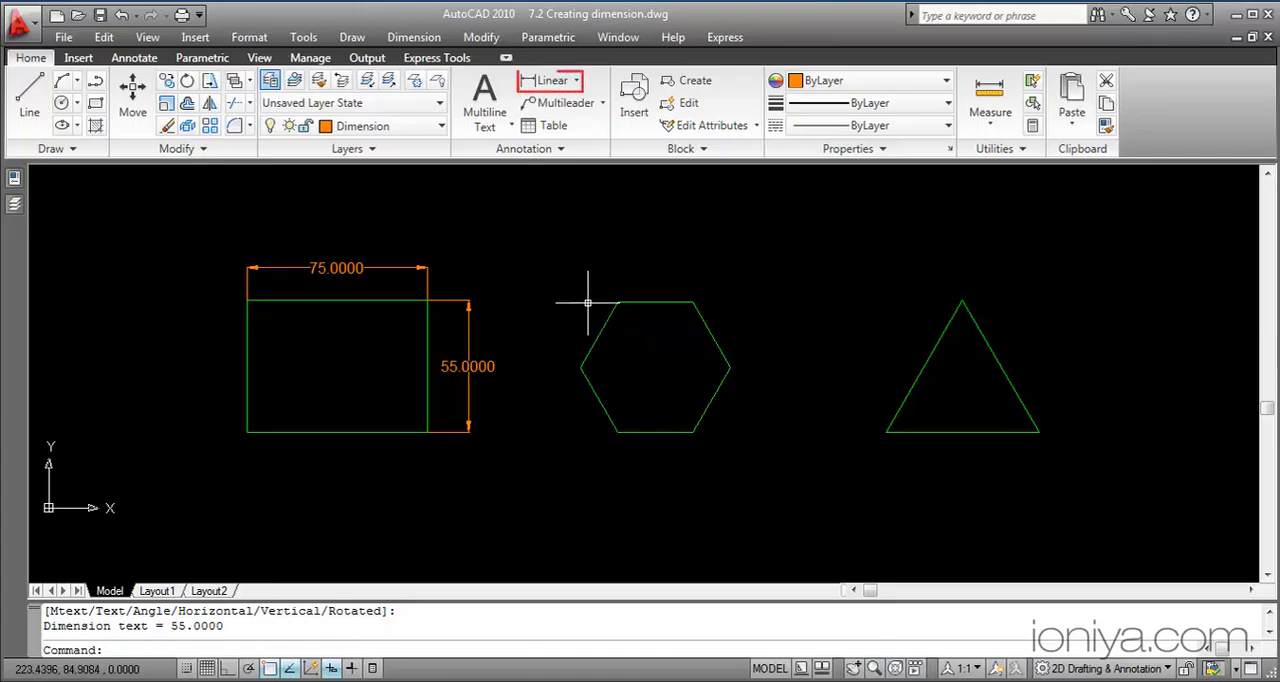
Add an aligned dimension to the hexagon's upper-left edge, placed about 16 units outside it
left_click(576, 81)
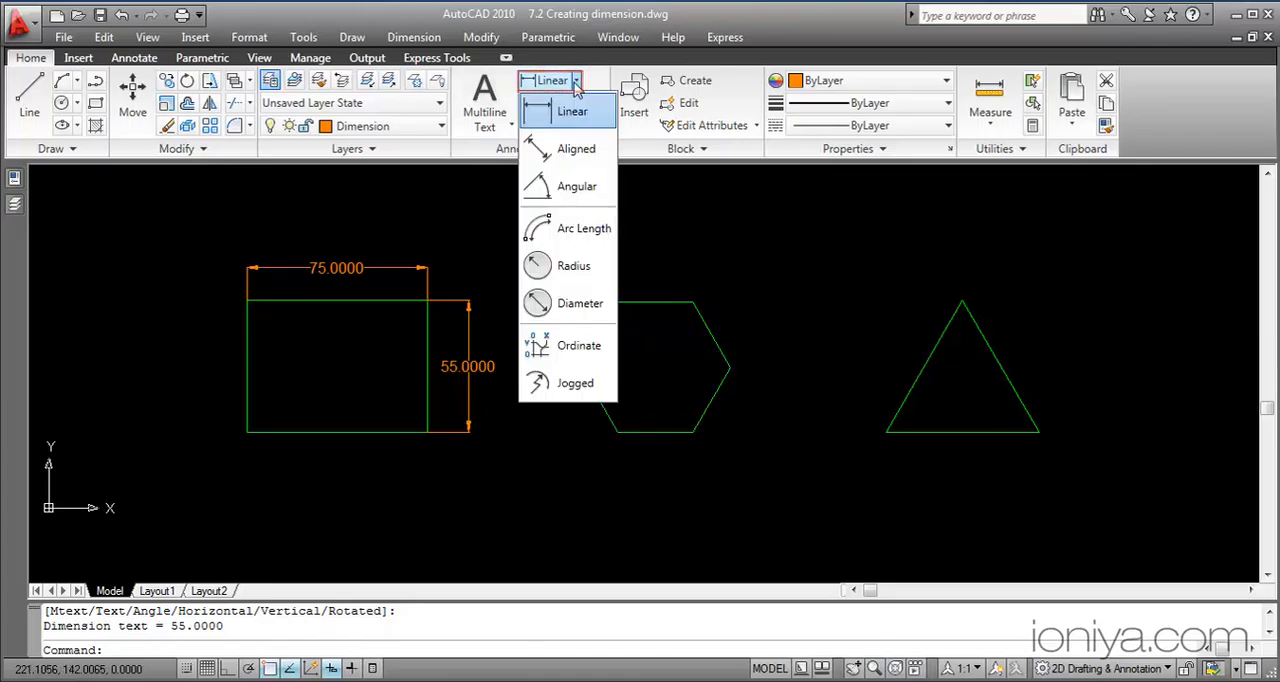
left_click(576, 150)
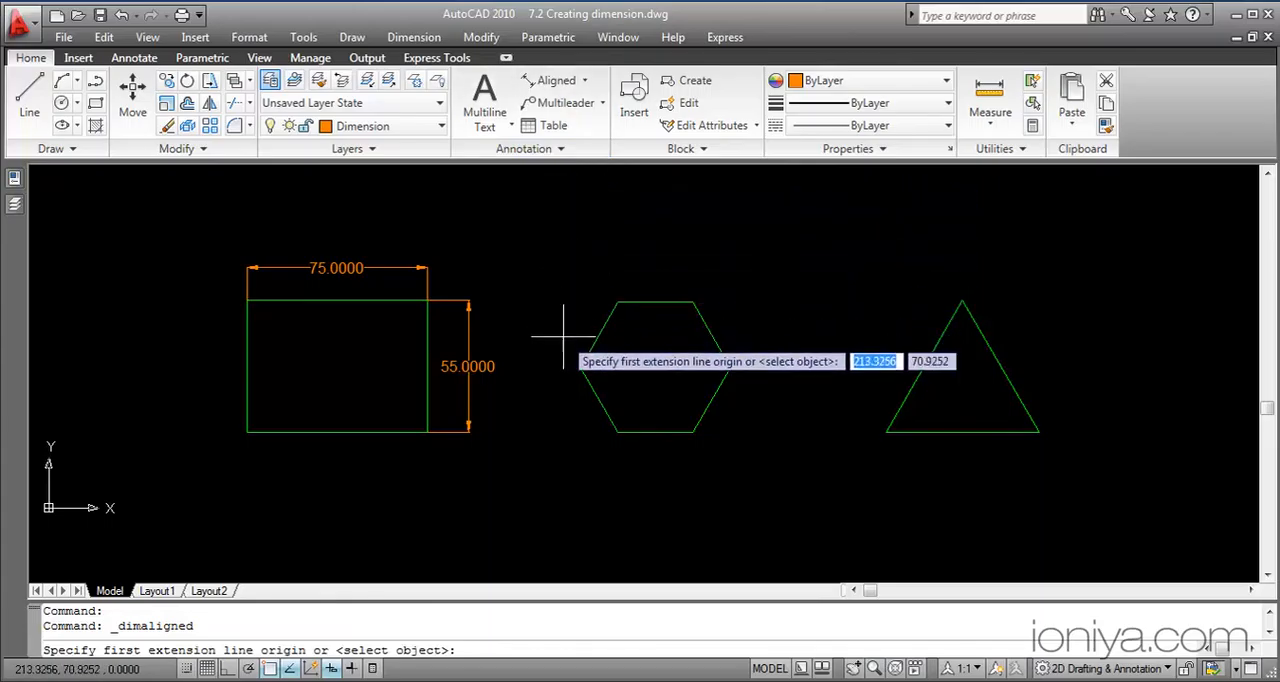
left_click(580, 366)
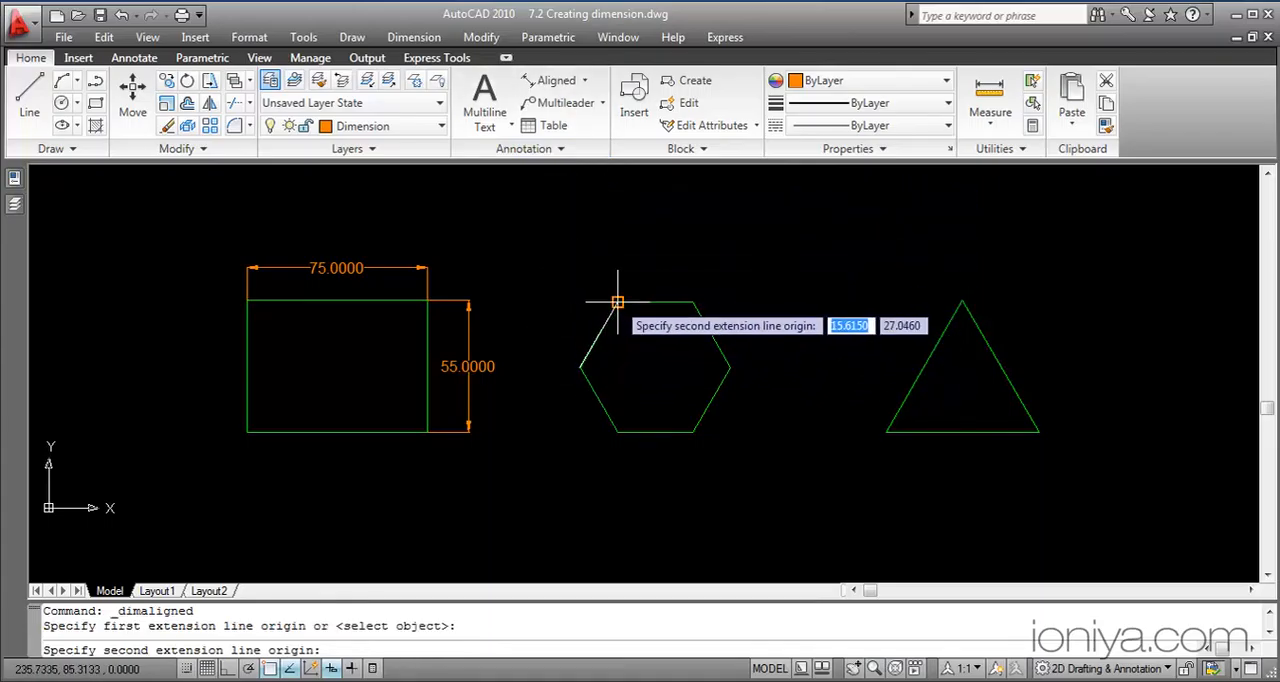
left_click(617, 302)
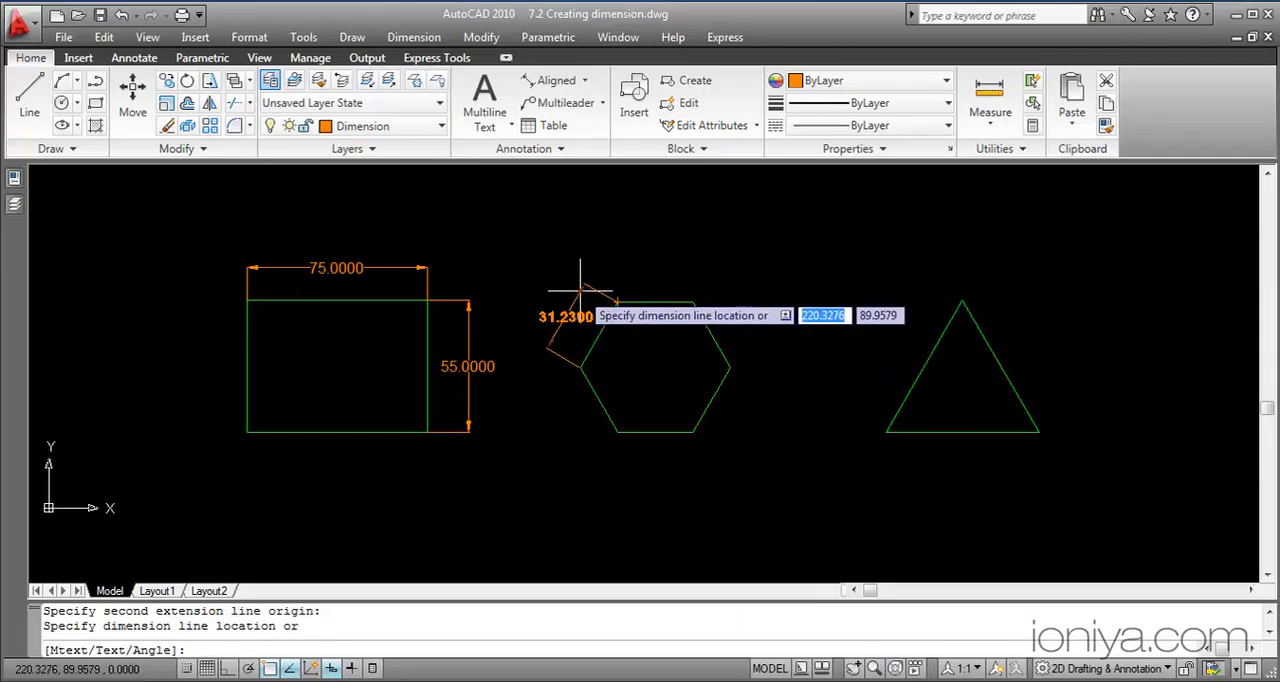
left_click(580, 289)
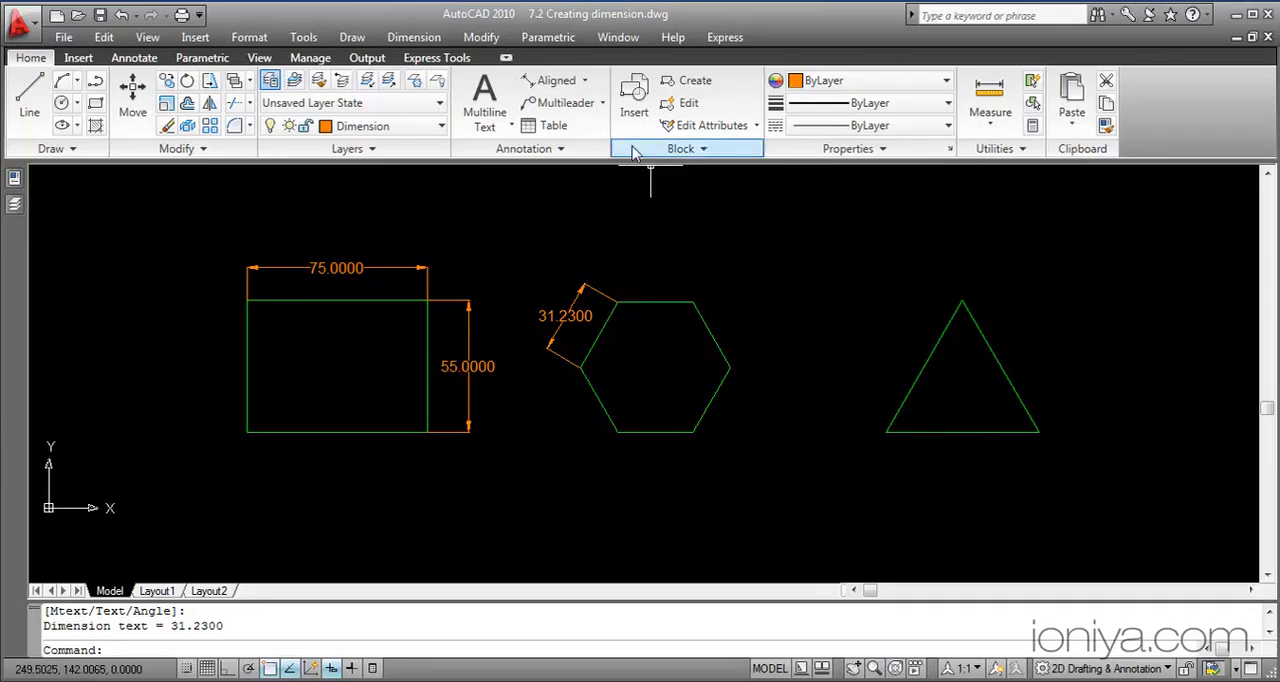
Add an angular dimension between the triangle's left side and its base, with the dimension arc inside the triangle
left_click(585, 82)
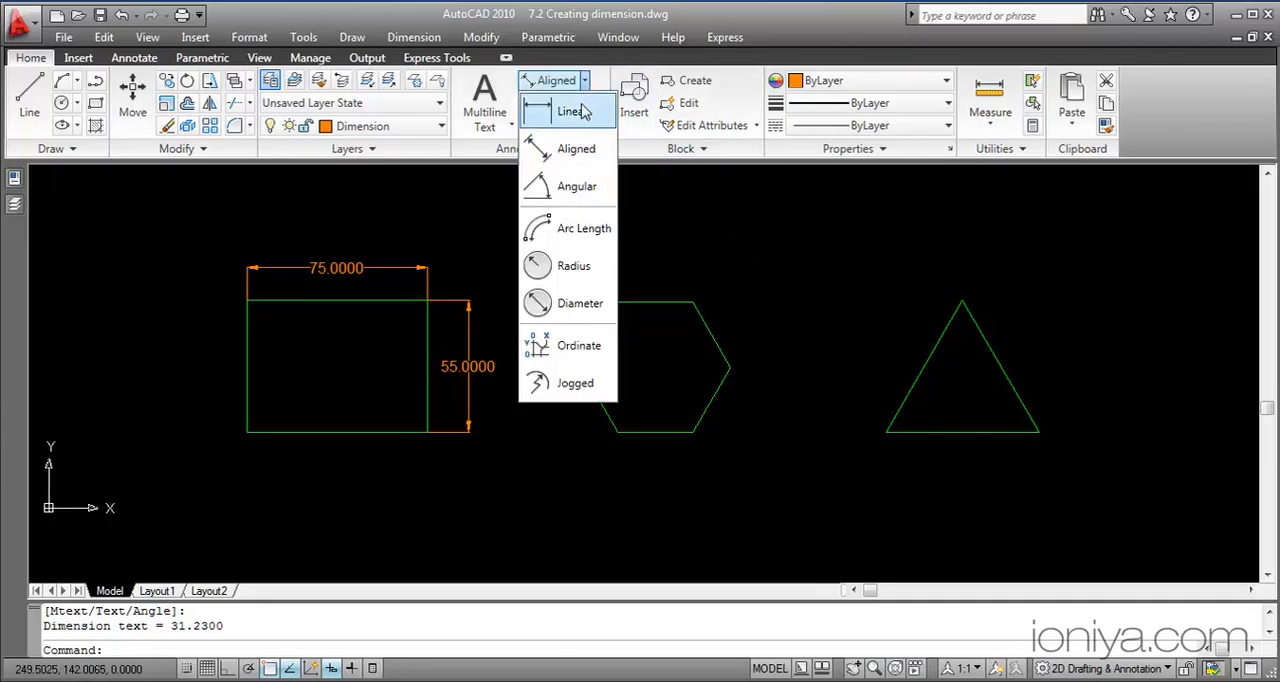
left_click(560, 186)
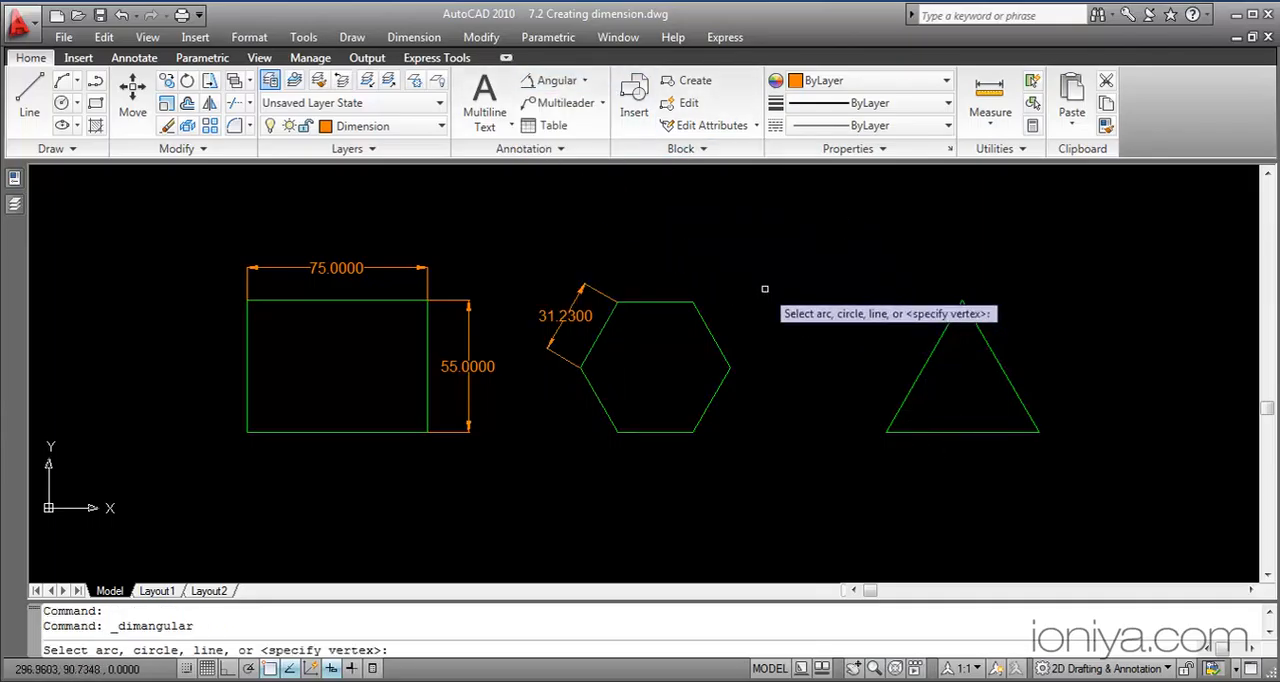
left_click(904, 399)
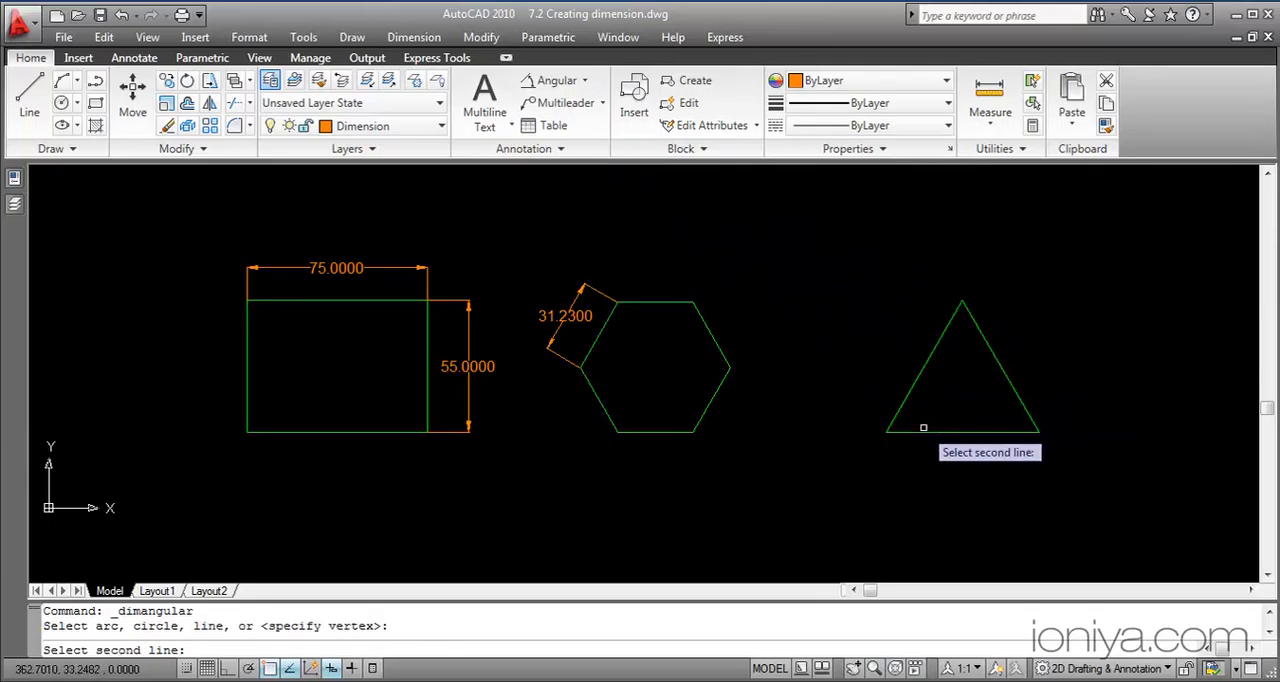
left_click(929, 431)
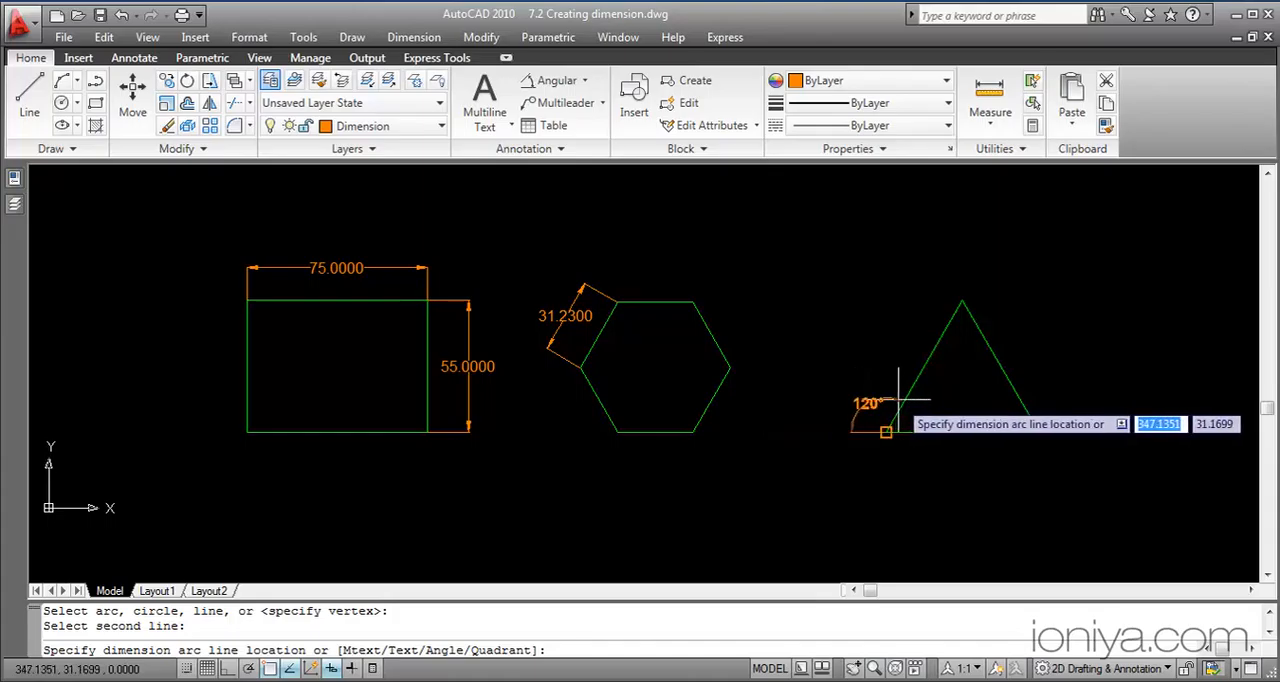
left_click(929, 410)
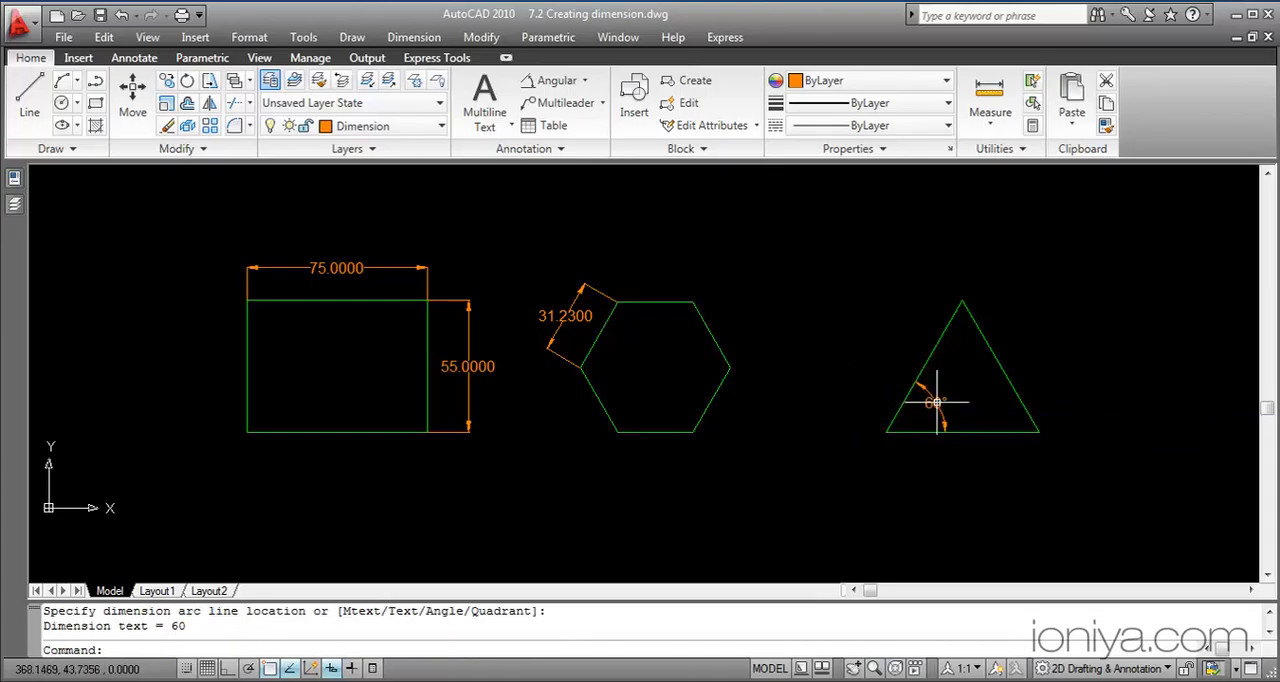
Add a radius dimension to the left one of the two circles, with its text outside to the upper right
mouse_move(1143, 362)
middle_mouse_down()
mouse_move(654, 400)
mouse_move(233, 392)
mouse_move(94, 374)
middle_mouse_up()
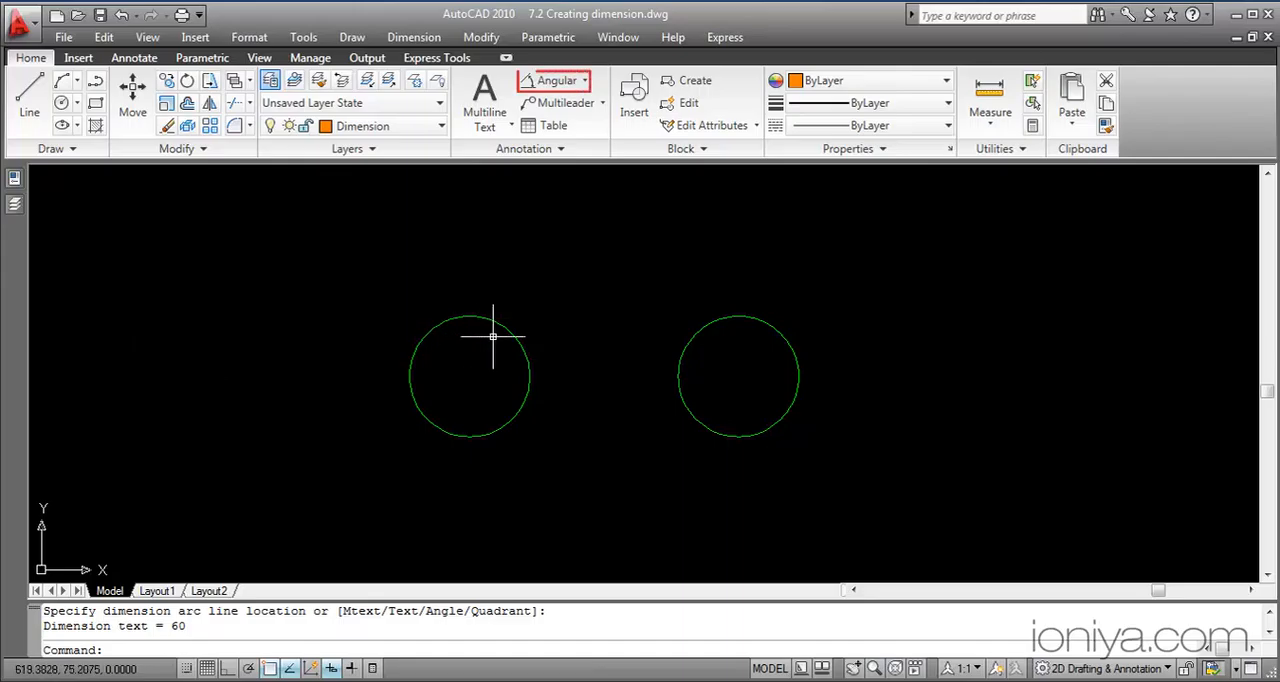
left_click(585, 81)
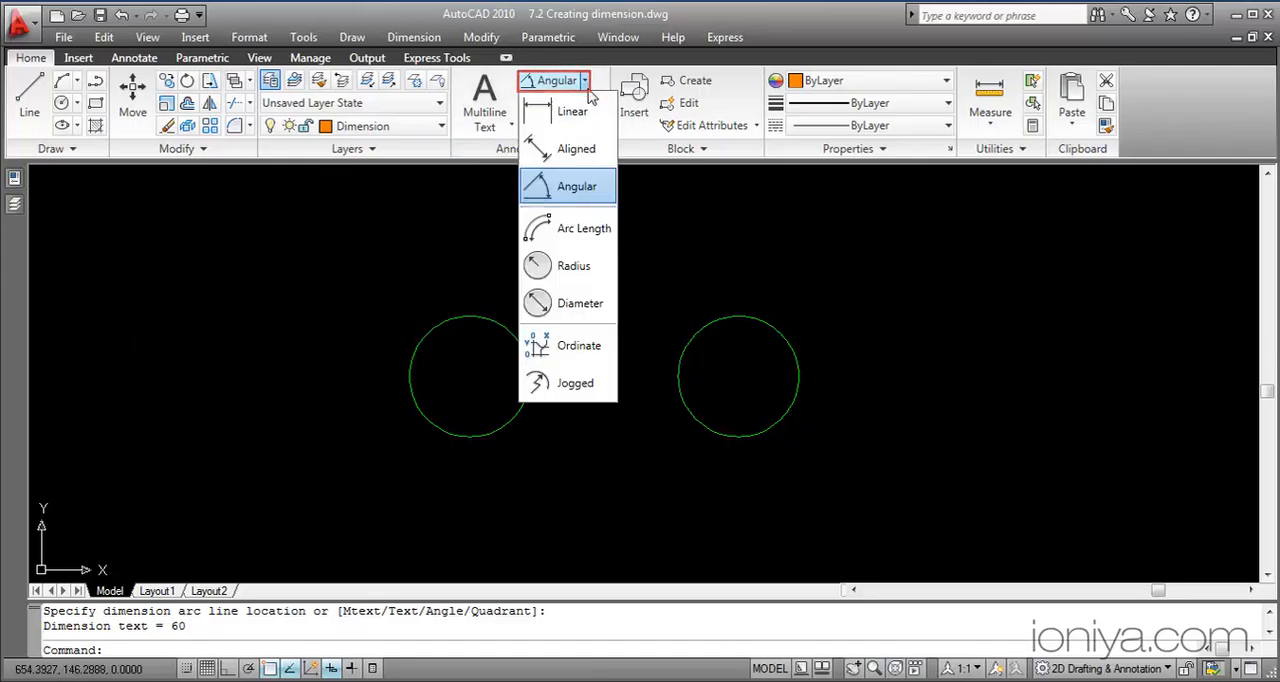
left_click(555, 265)
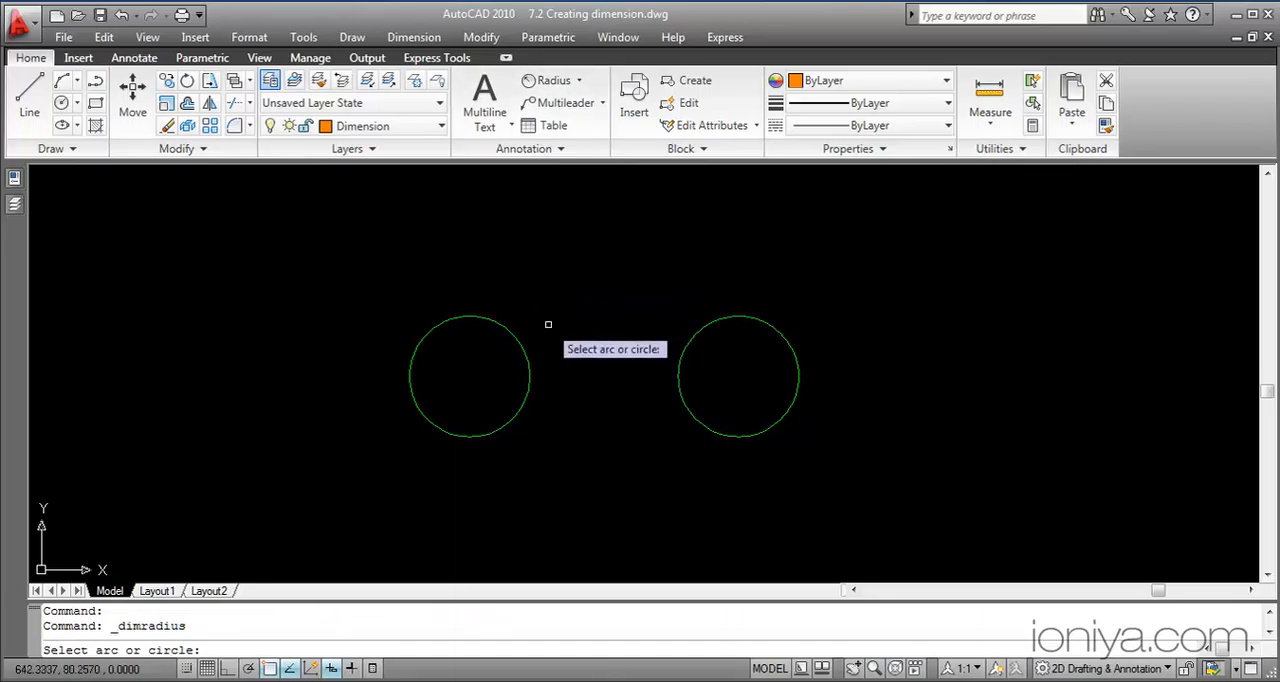
left_click(521, 351)
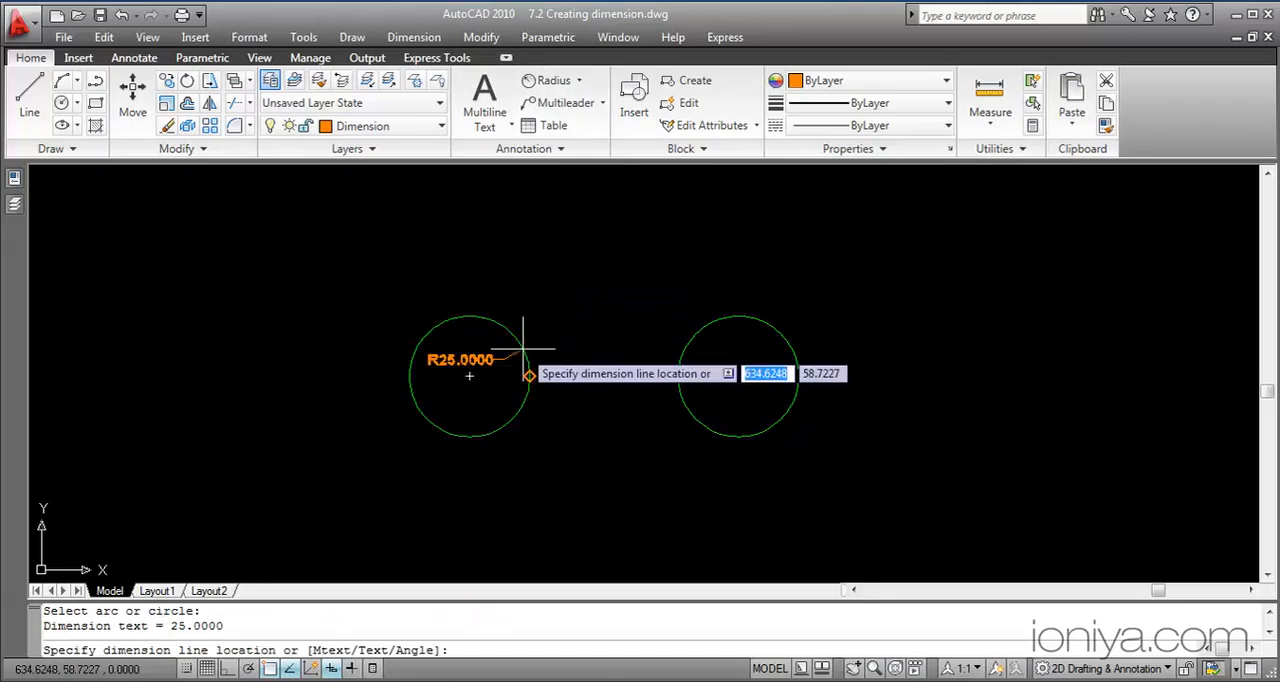
left_click(556, 284)
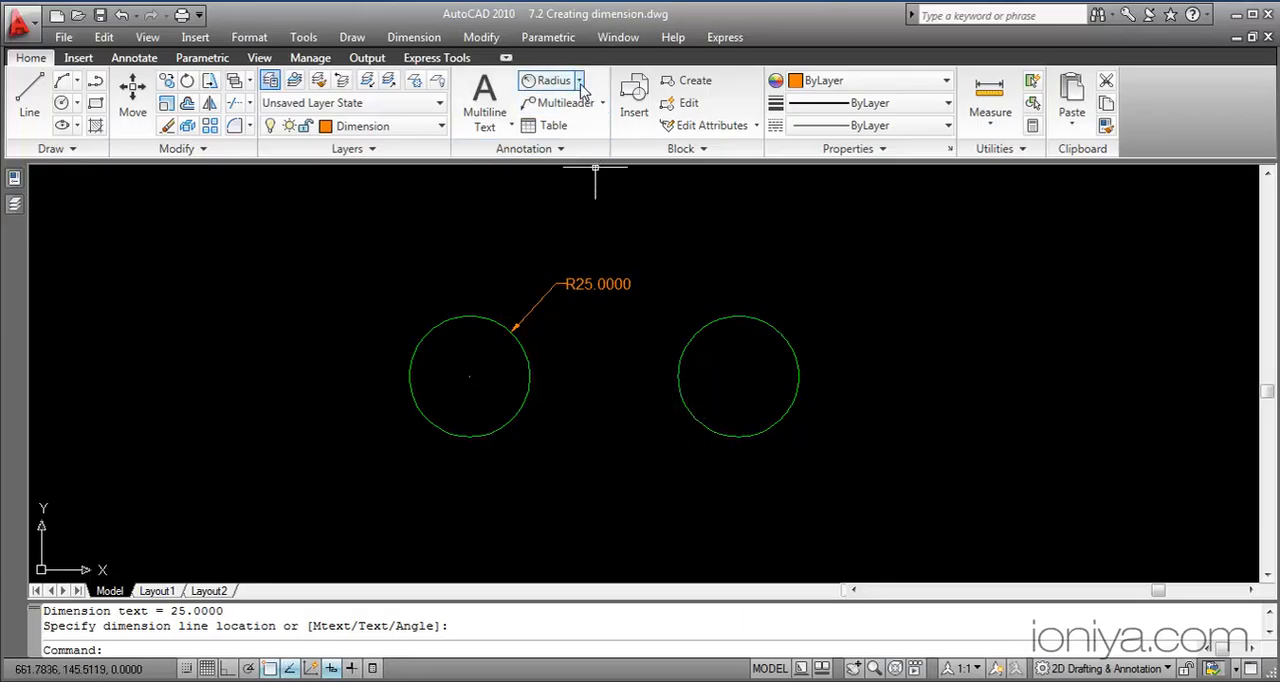
Add a diameter dimension to the right circle, with its text outside to the upper right
left_click(579, 82)
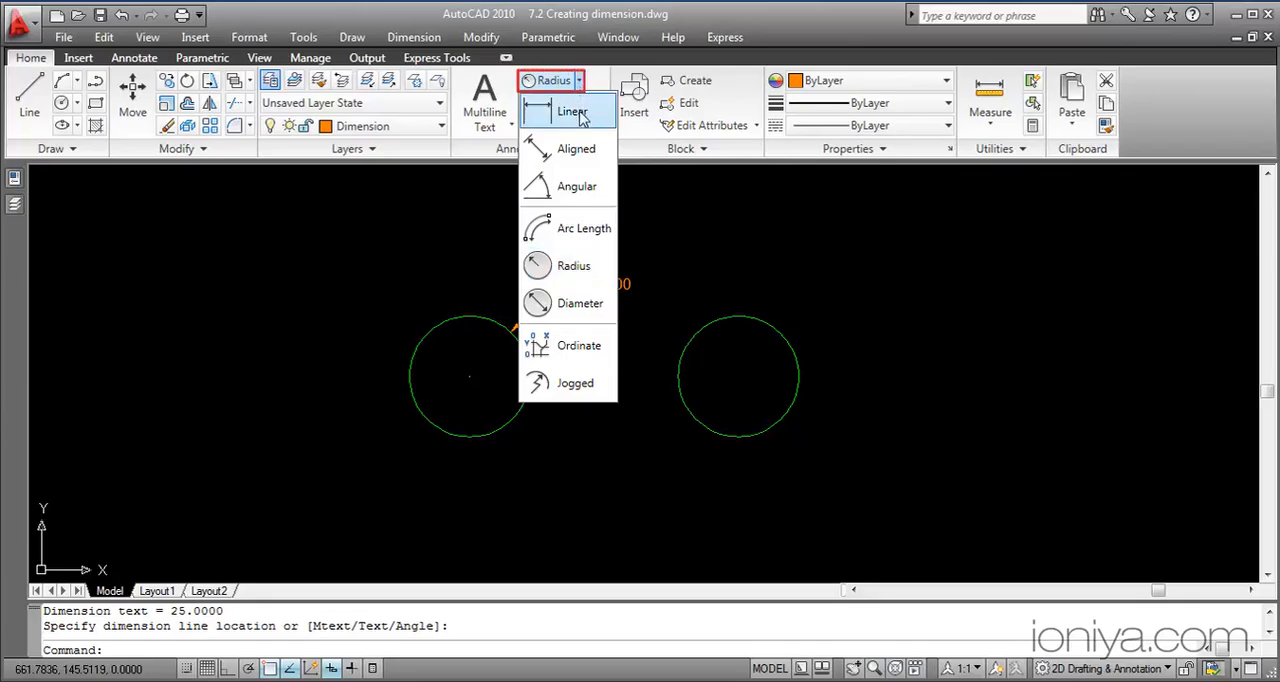
left_click(580, 303)
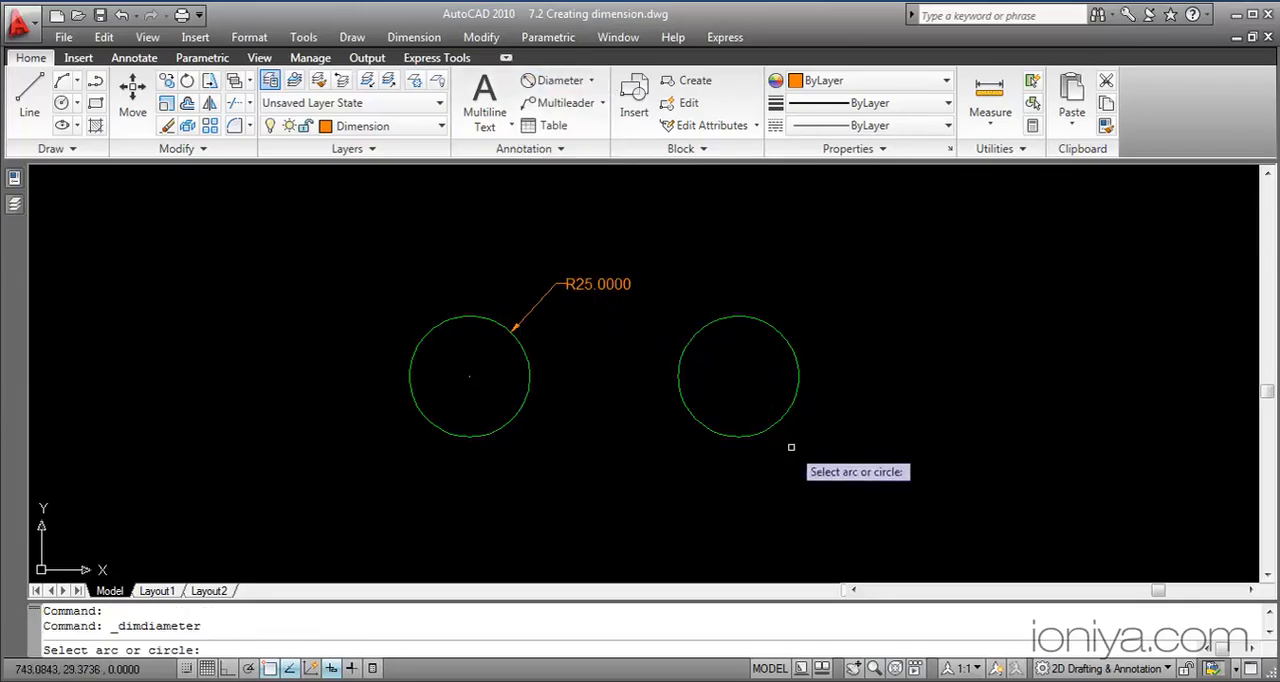
left_click(798, 376)
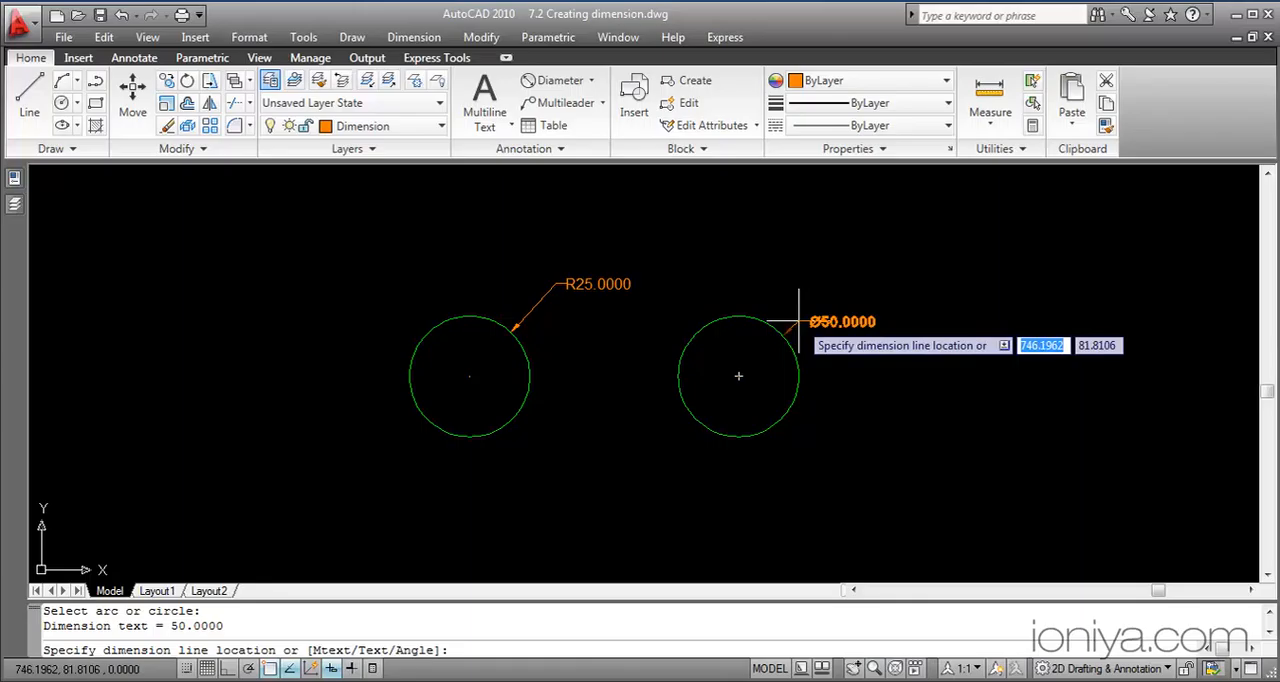
left_click(843, 271)
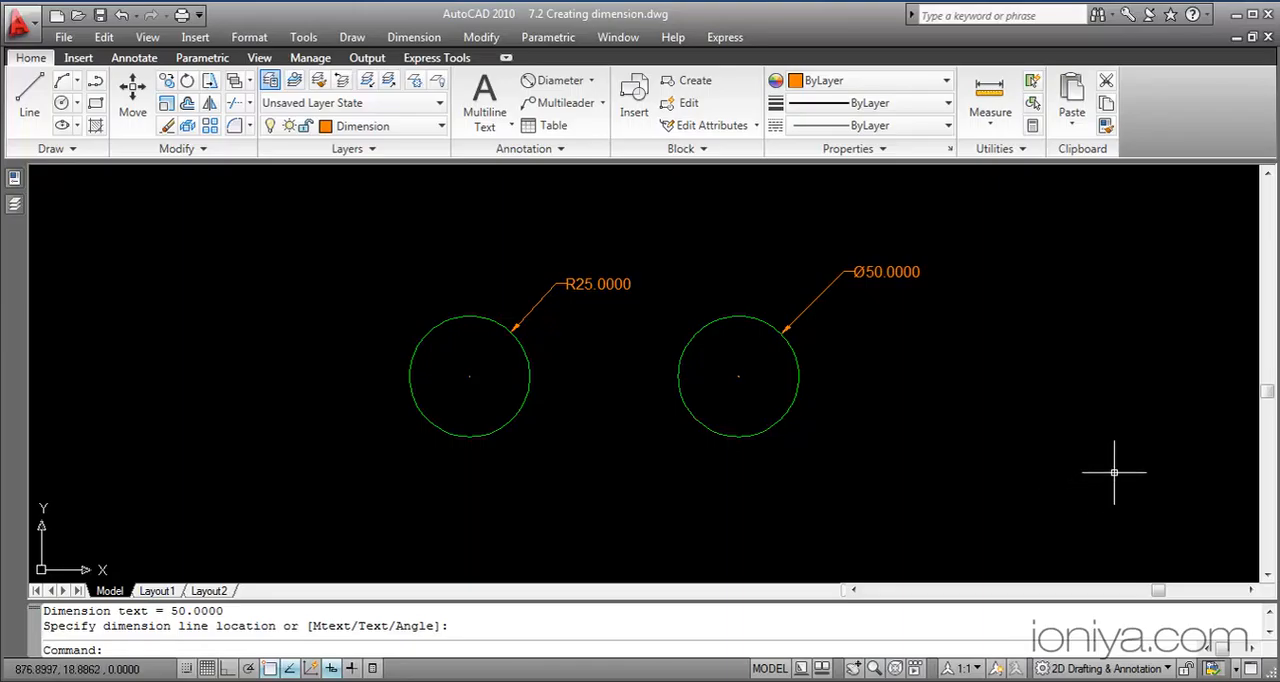
Add an arc length dimension to the rounded upper-right corner of the plate with the hole, placed about 25 units outside the arc
middle_click_drag(1126, 460, 232, 460)
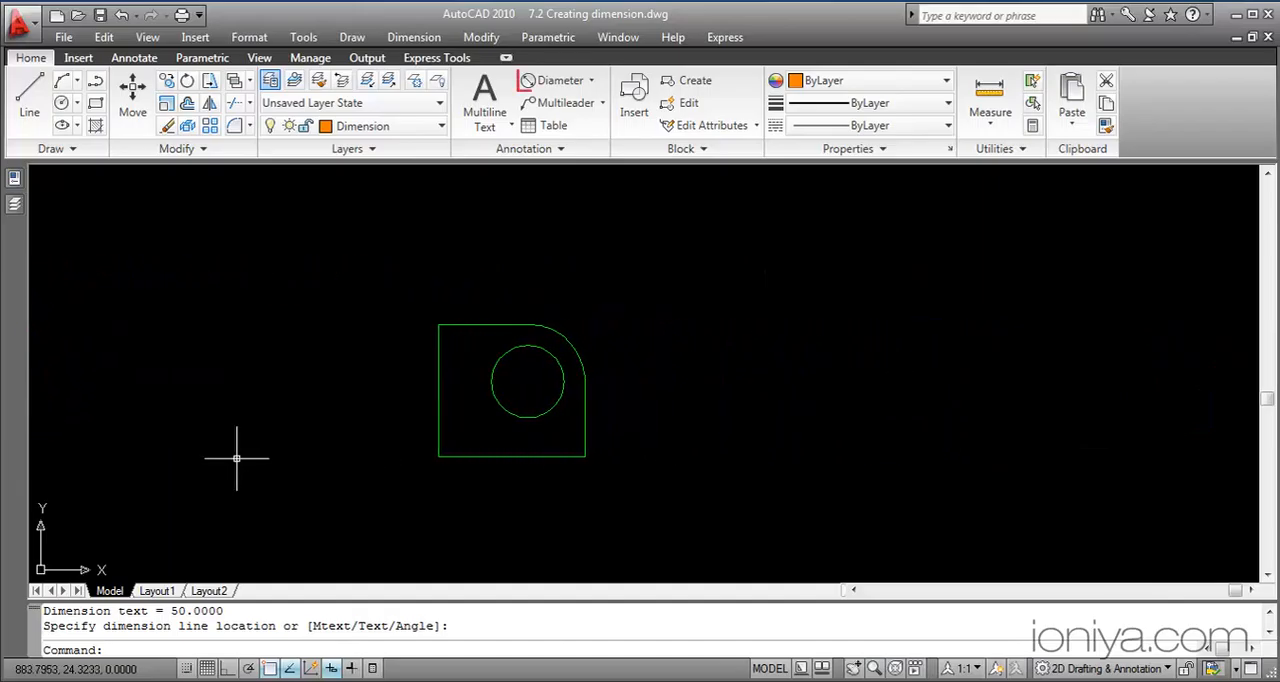
left_click(591, 81)
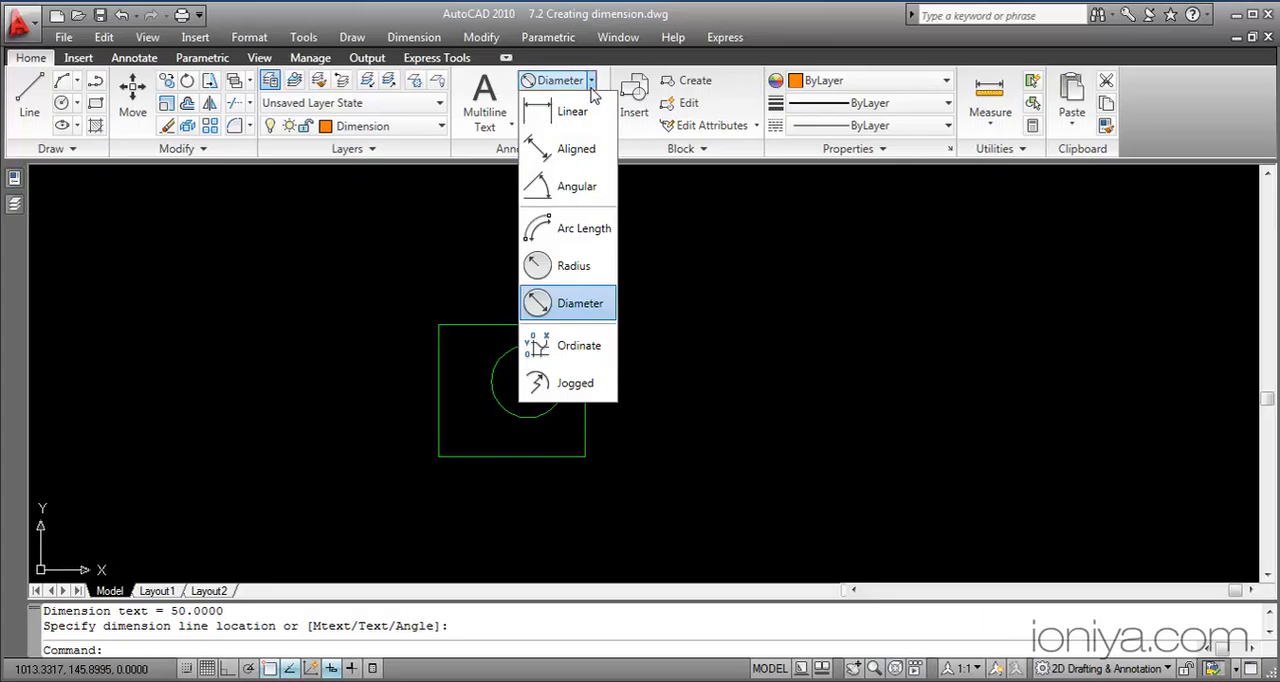
left_click(585, 228)
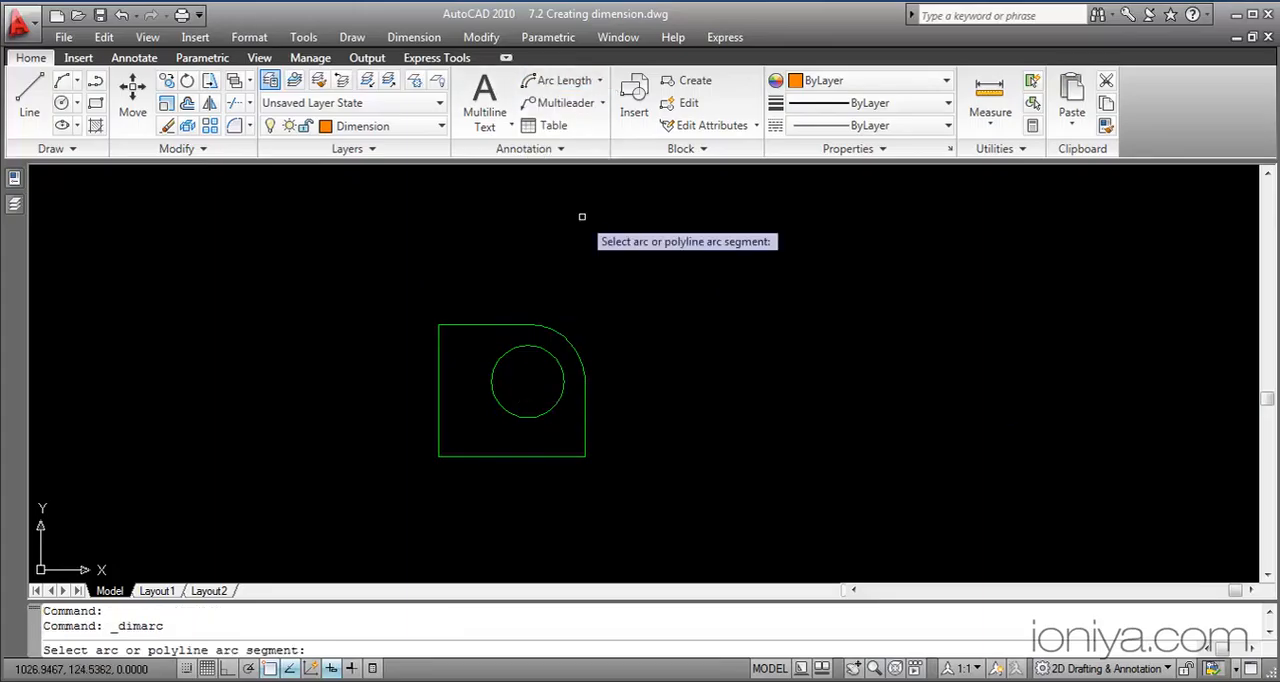
left_click(571, 340)
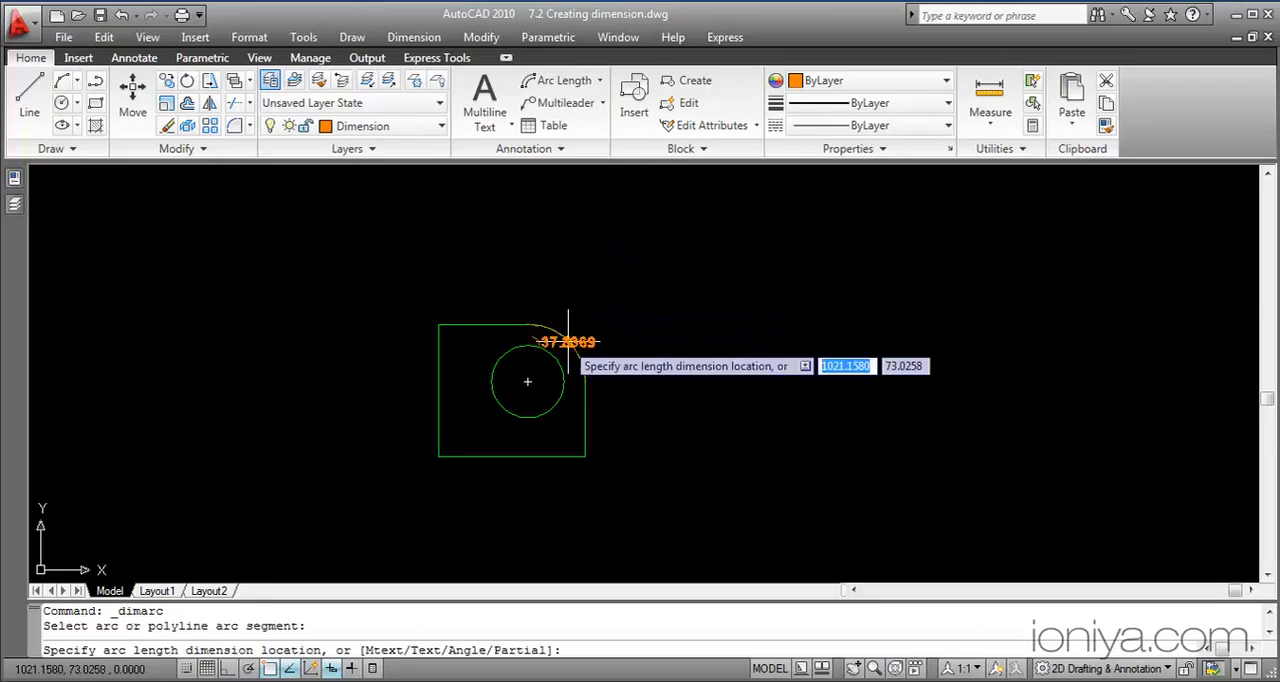
left_click(610, 298)
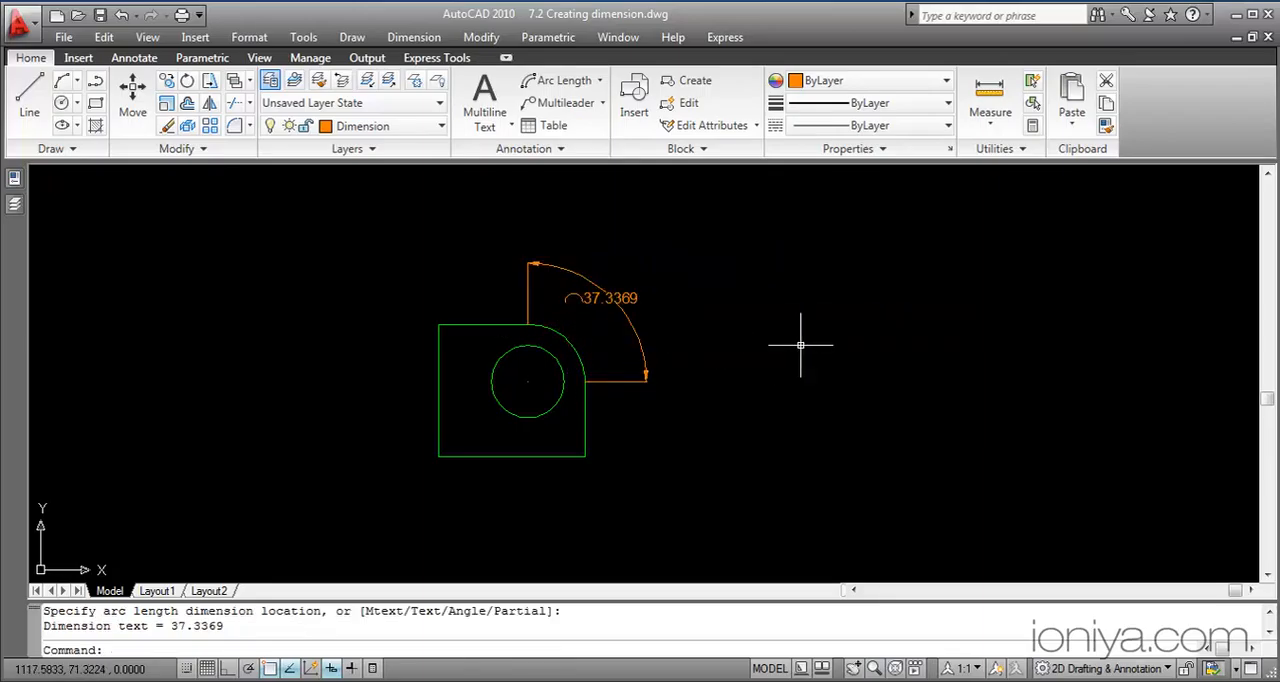